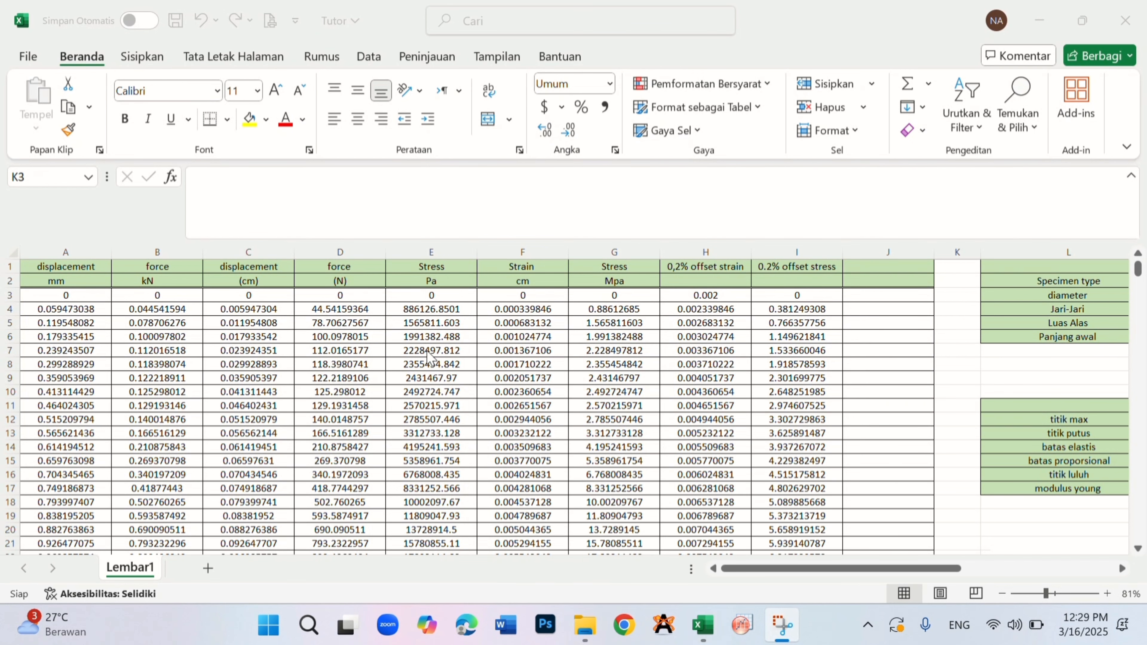
- Look at the raw displacement and force data in the tugas tensil test workbook and return to the Tutor workbook
{"action": "left_click", "coordinate": [708, 621]}
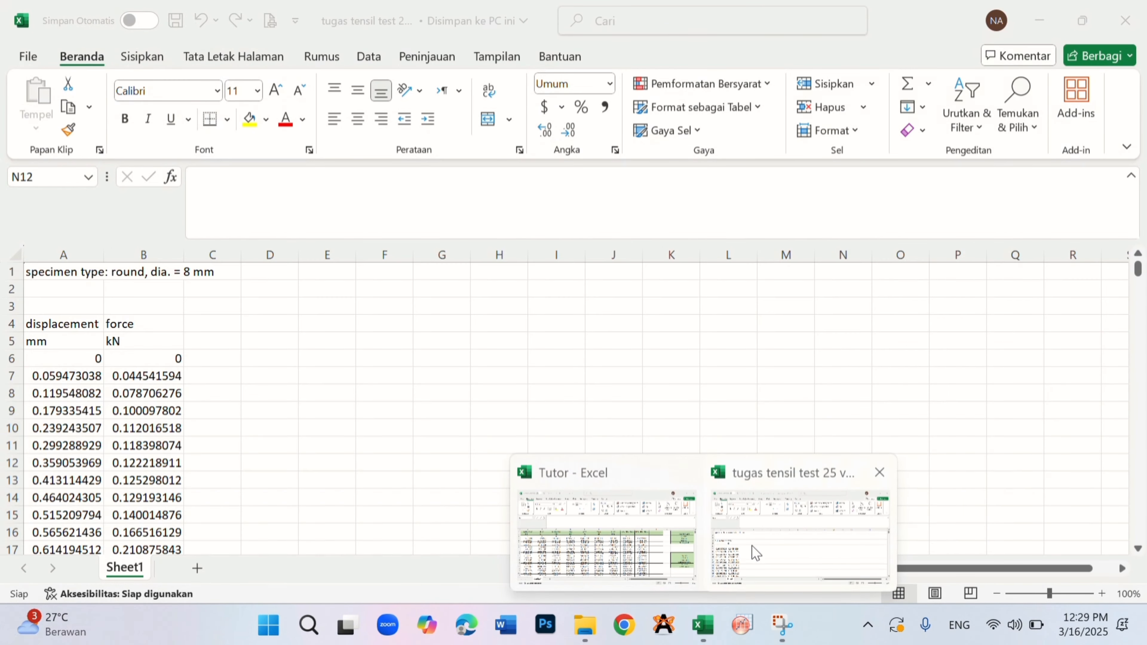
{"action": "left_click", "coordinate": [755, 552]}
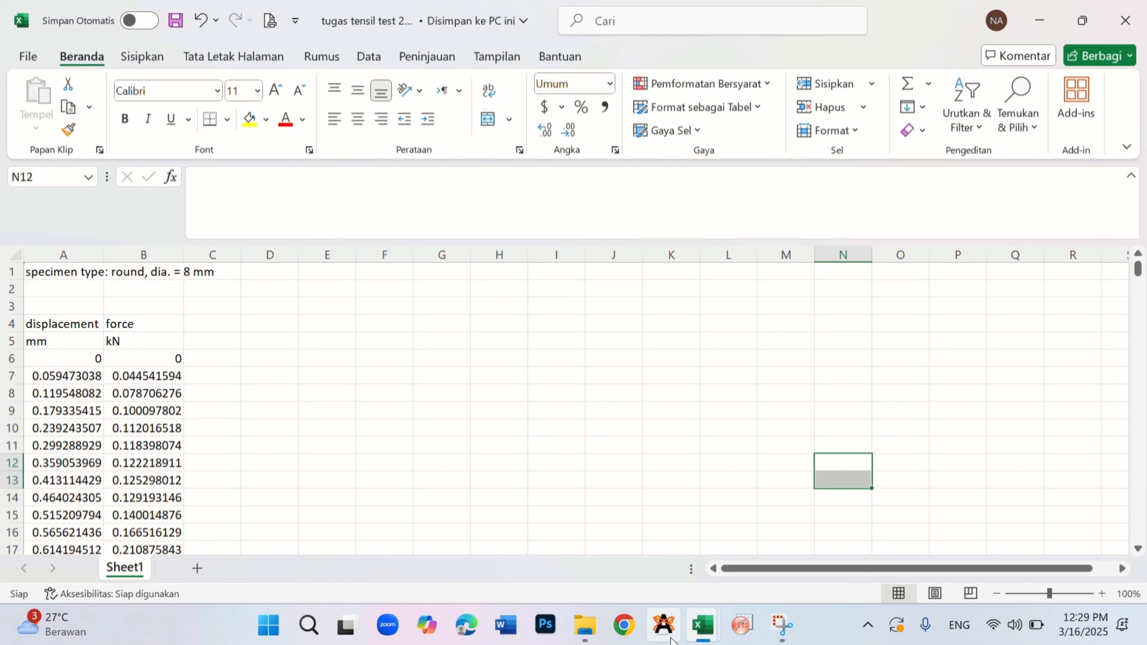
{"action": "left_click", "coordinate": [703, 625]}
{"action": "left_click", "coordinate": [601, 549]}
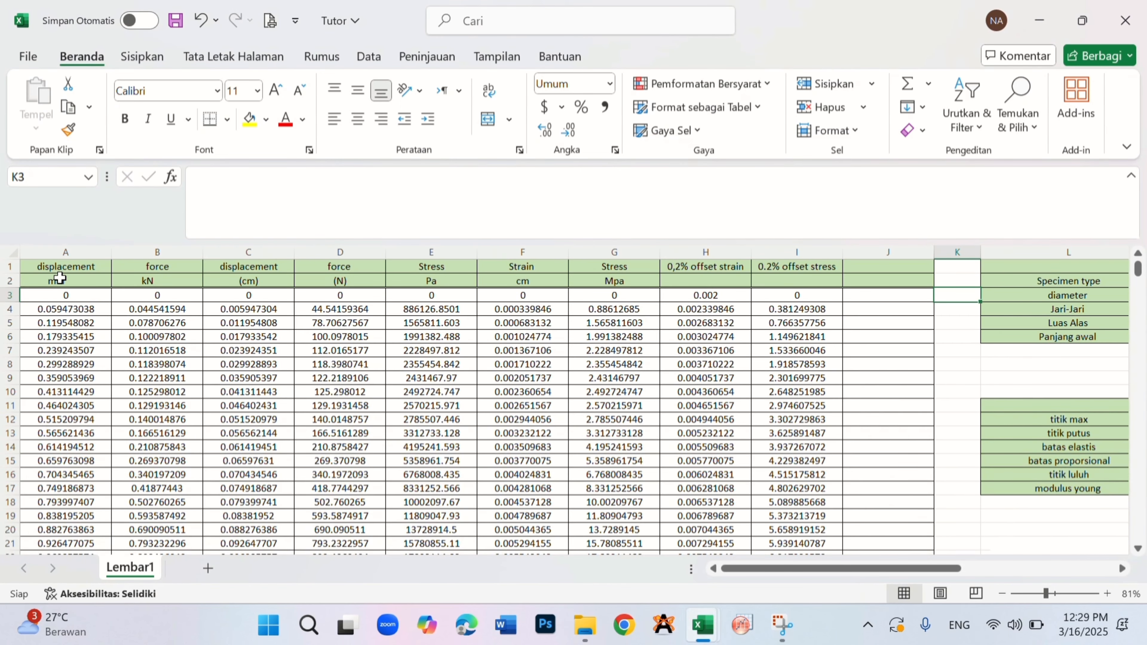
- Examine the row 3 formulas for displacement in cm, force in N, stress and strain, tracing the strain formula's reference to O6
{"action": "left_click", "coordinate": [256, 294]}
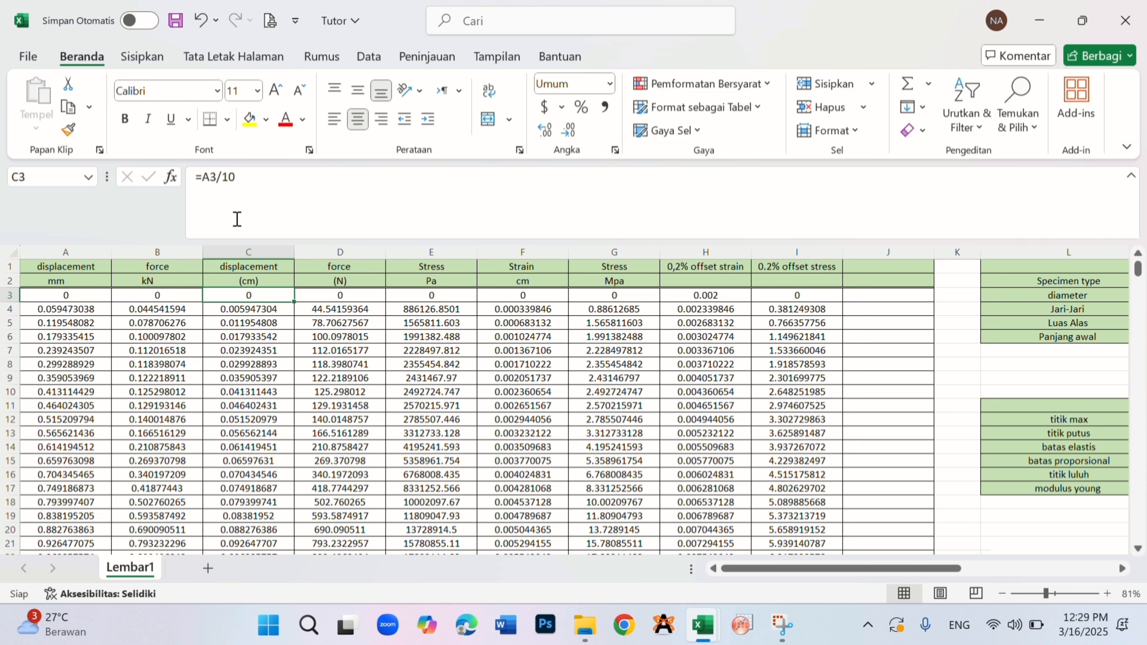
{"action": "left_click", "coordinate": [345, 298]}
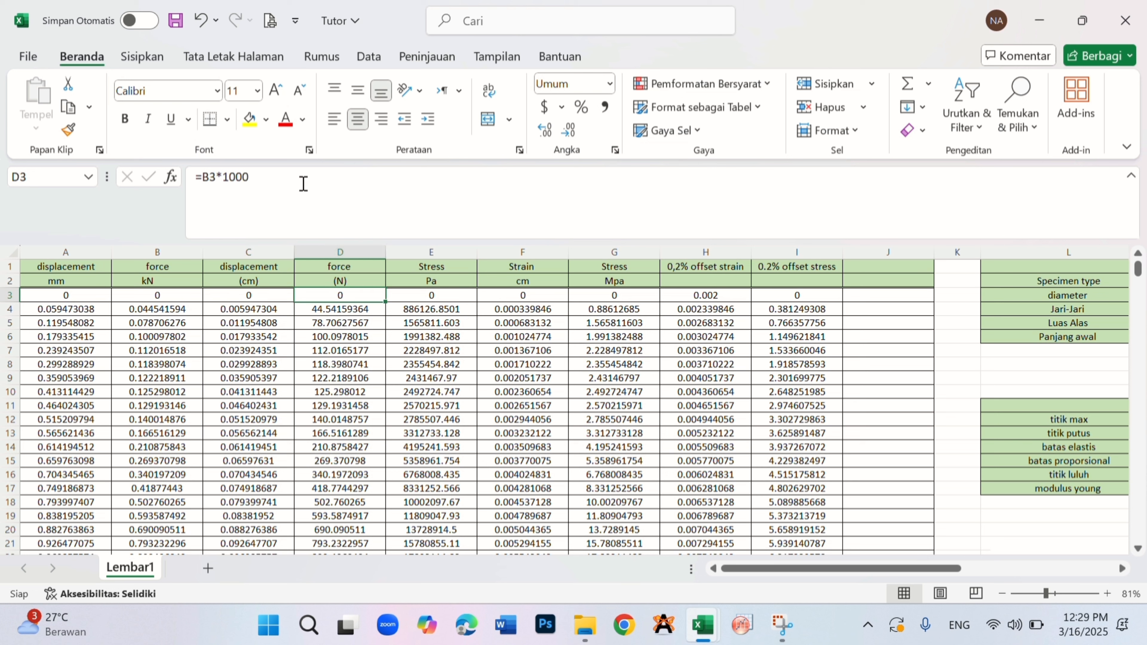
{"action": "left_click", "coordinate": [437, 298]}
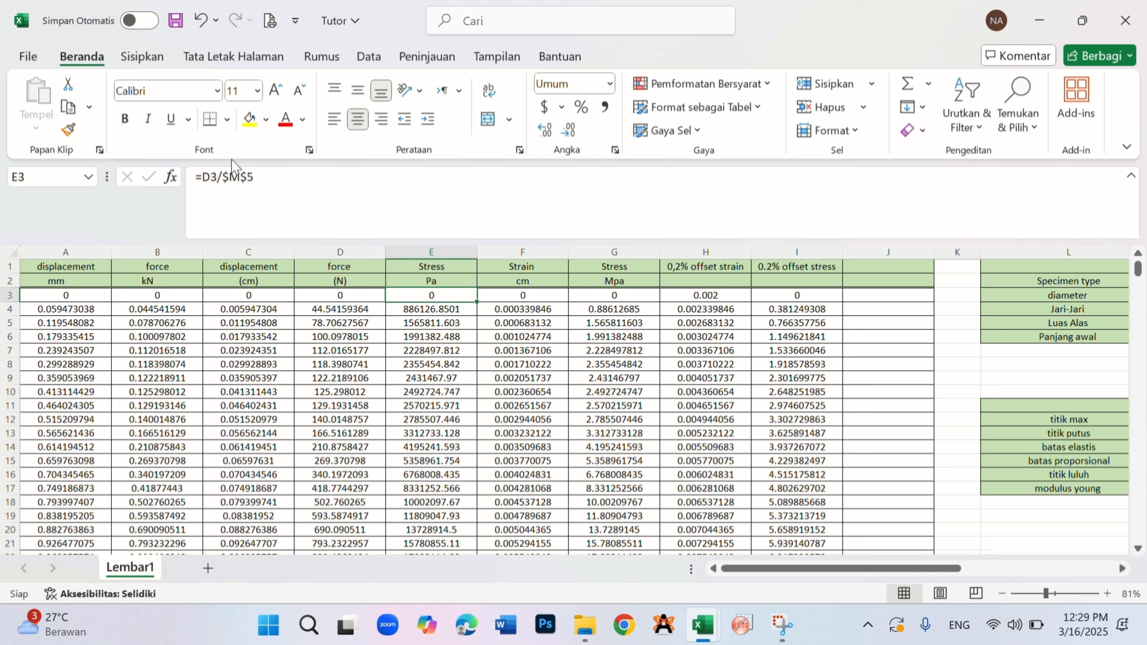
{"action": "left_click", "coordinate": [514, 298]}
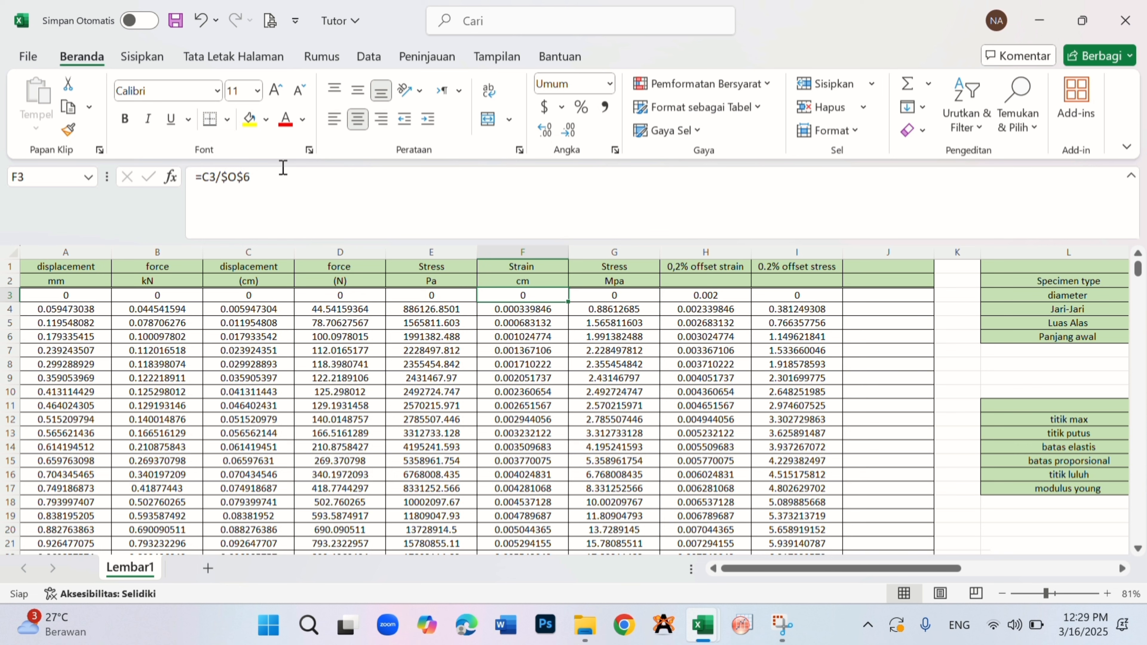
{"action": "left_click", "coordinate": [268, 185]}
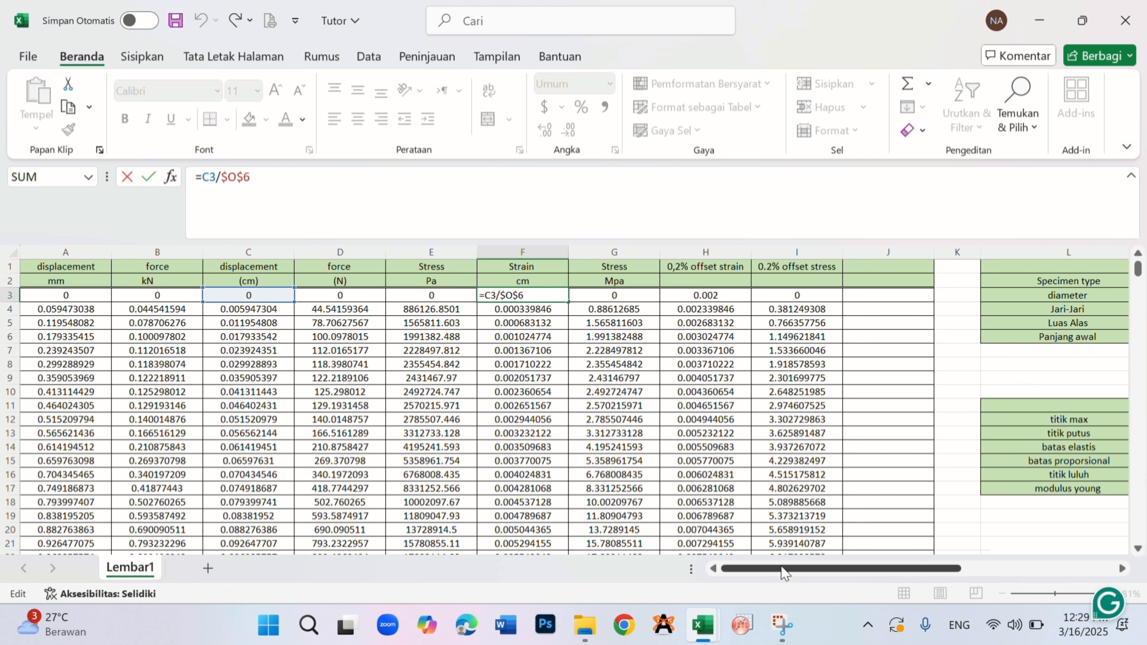
{"action": "left_click_drag", "start_coordinate": [785, 572], "coordinate": [934, 570]}
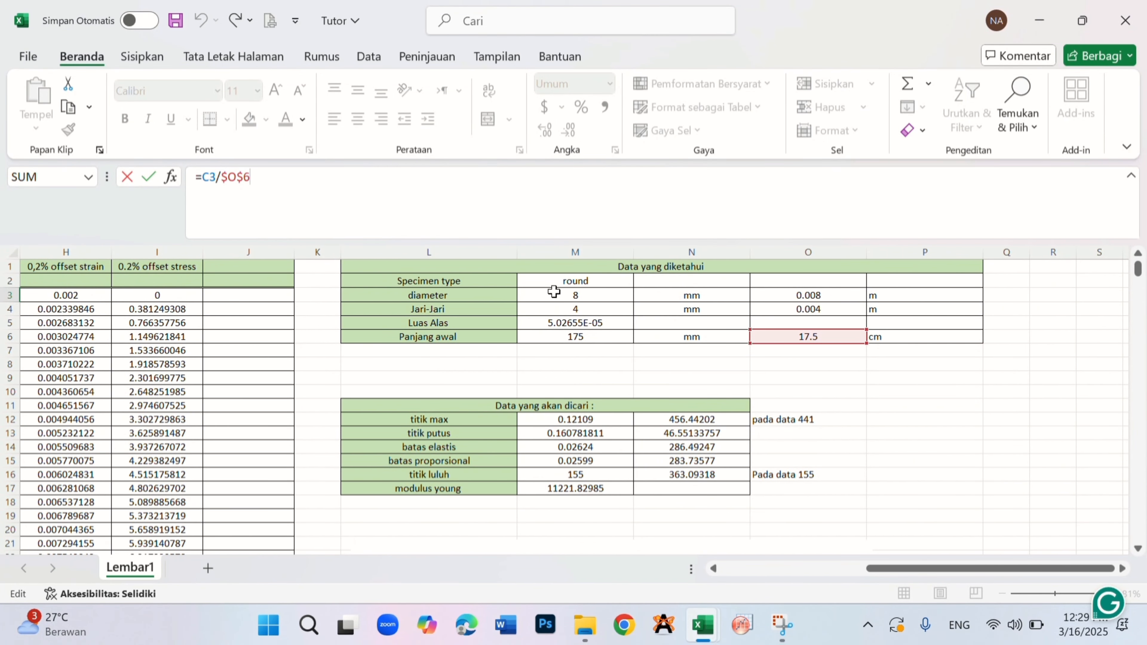
- Examine the diameter, radius and initial length conversions and the base area formula in the Data yang diketahui table
{"action": "left_click_drag", "start_coordinate": [553, 292], "coordinate": [704, 294]}
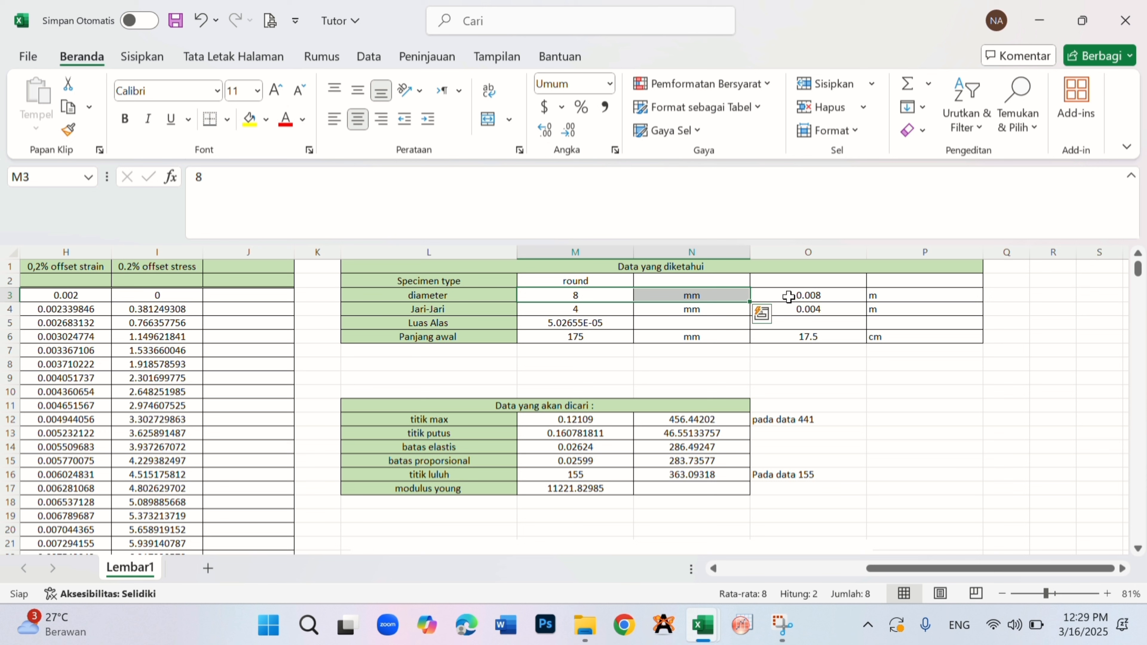
{"action": "left_click_drag", "start_coordinate": [788, 296], "coordinate": [891, 296]}
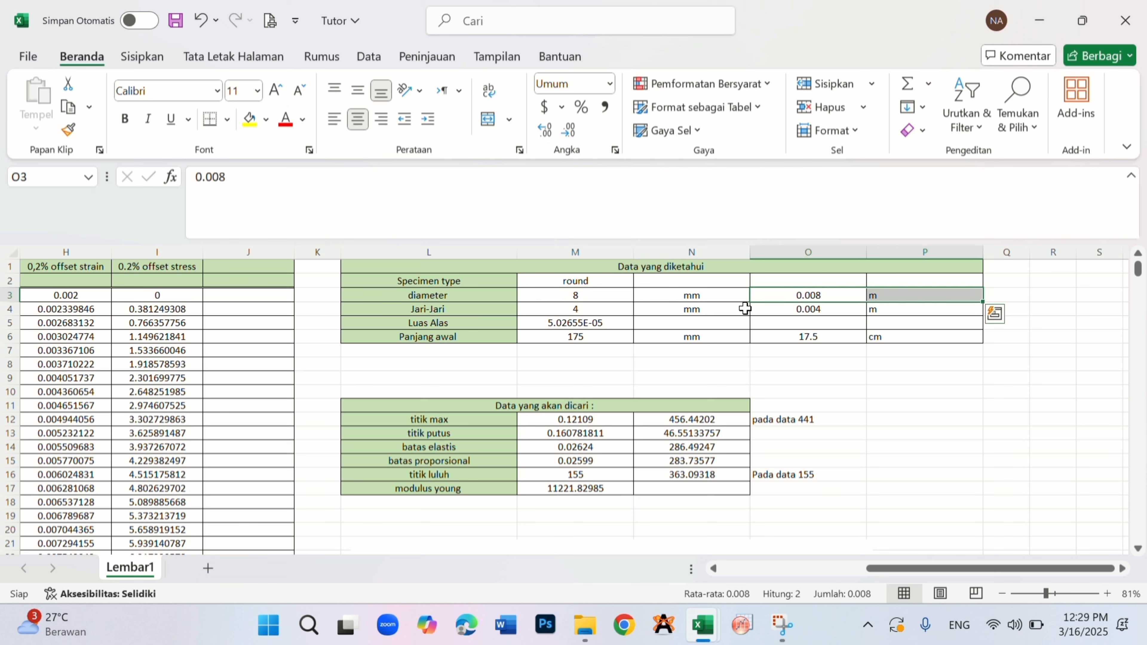
{"action": "left_click_drag", "start_coordinate": [593, 313], "coordinate": [697, 313]}
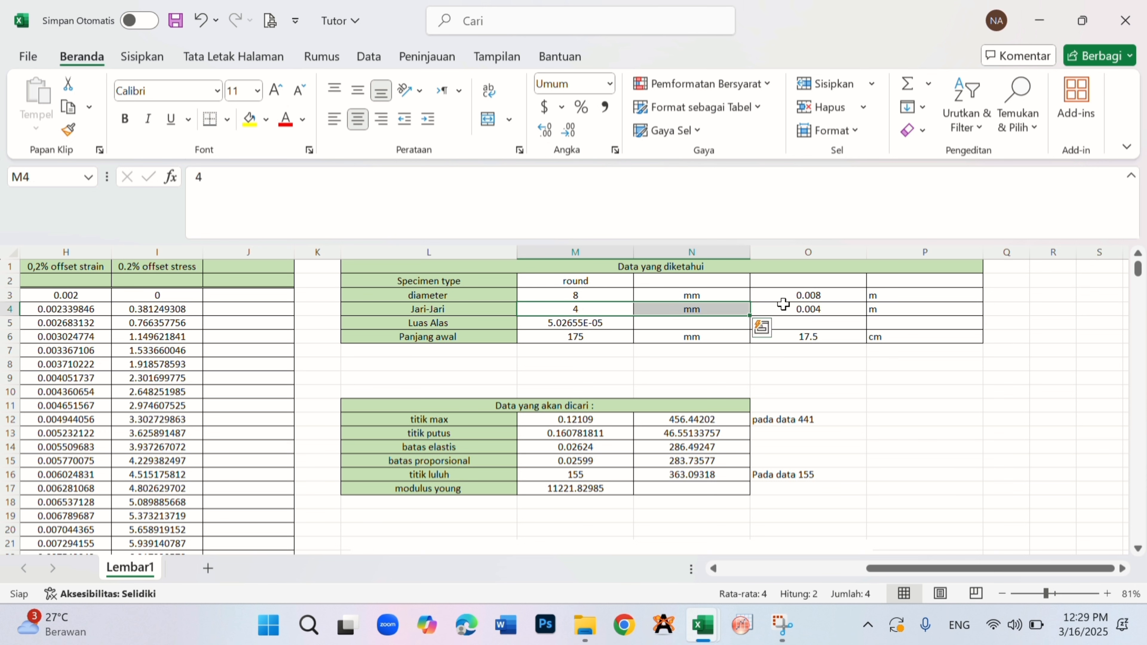
{"action": "left_click_drag", "start_coordinate": [783, 306], "coordinate": [902, 311]}
{"action": "left_click", "coordinate": [597, 322]}
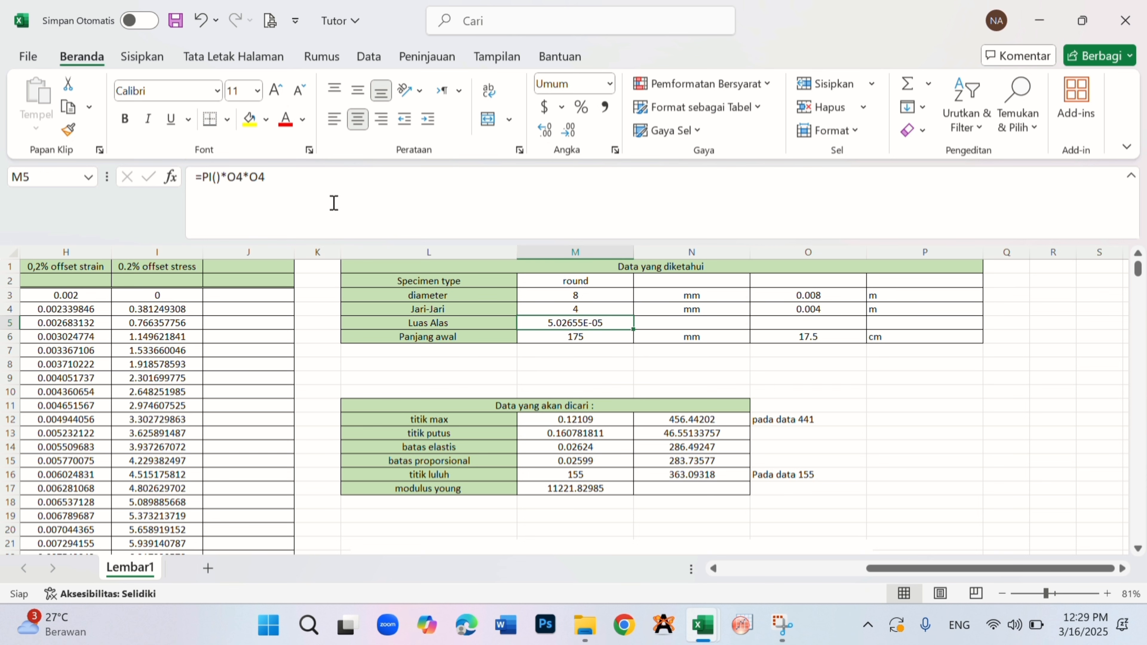
{"action": "left_click", "coordinate": [312, 184]}
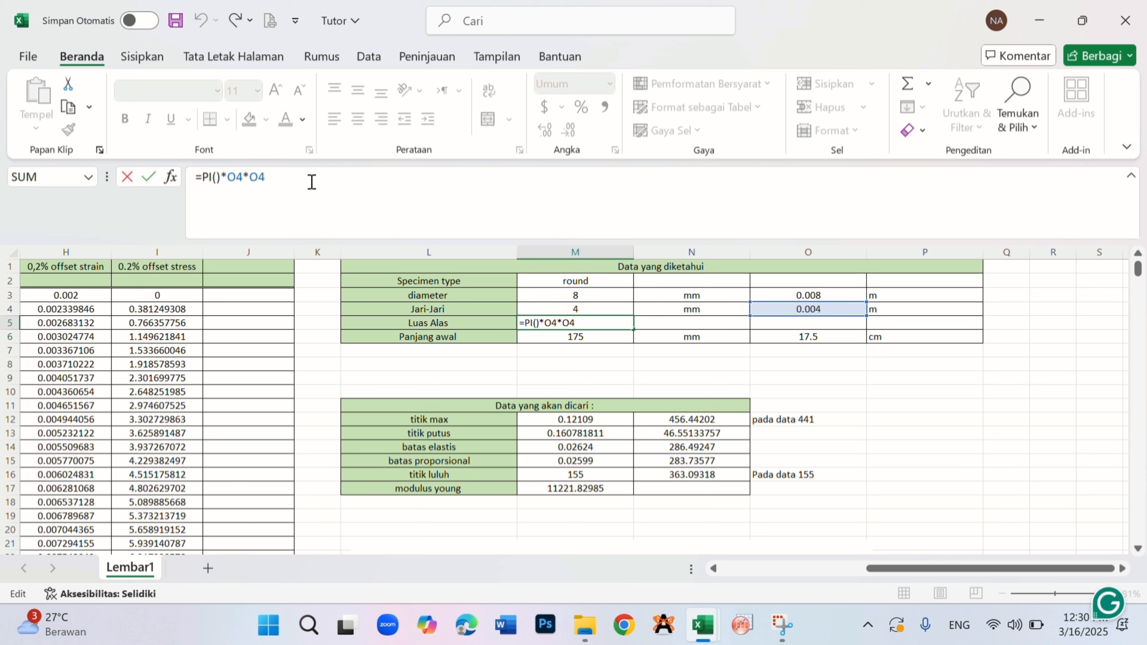
{"action": "key", "text": "Return"}
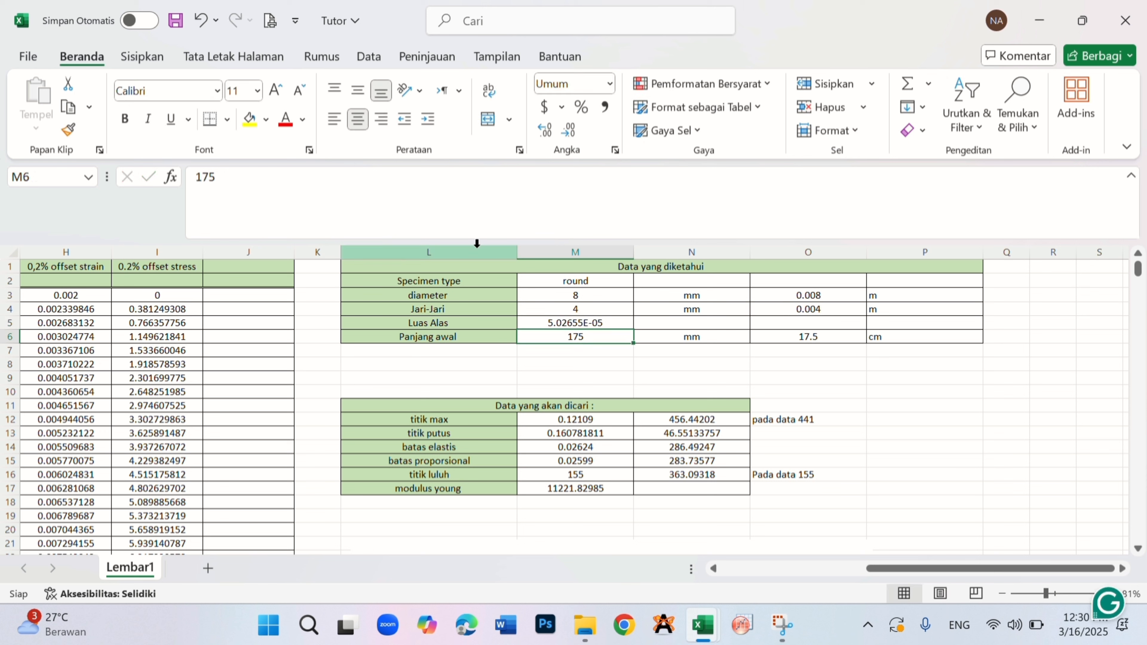
{"action": "left_click_drag", "start_coordinate": [630, 342], "coordinate": [662, 337]}
{"action": "left_click_drag", "start_coordinate": [852, 337], "coordinate": [877, 330]}
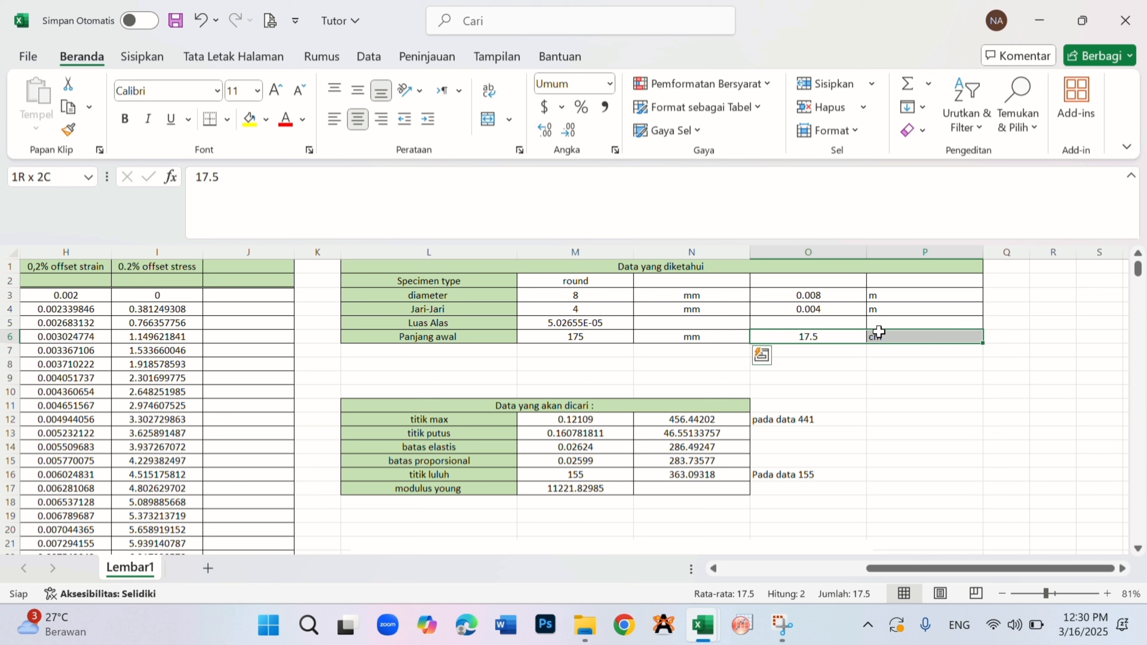
{"action": "left_click", "coordinate": [790, 379]}
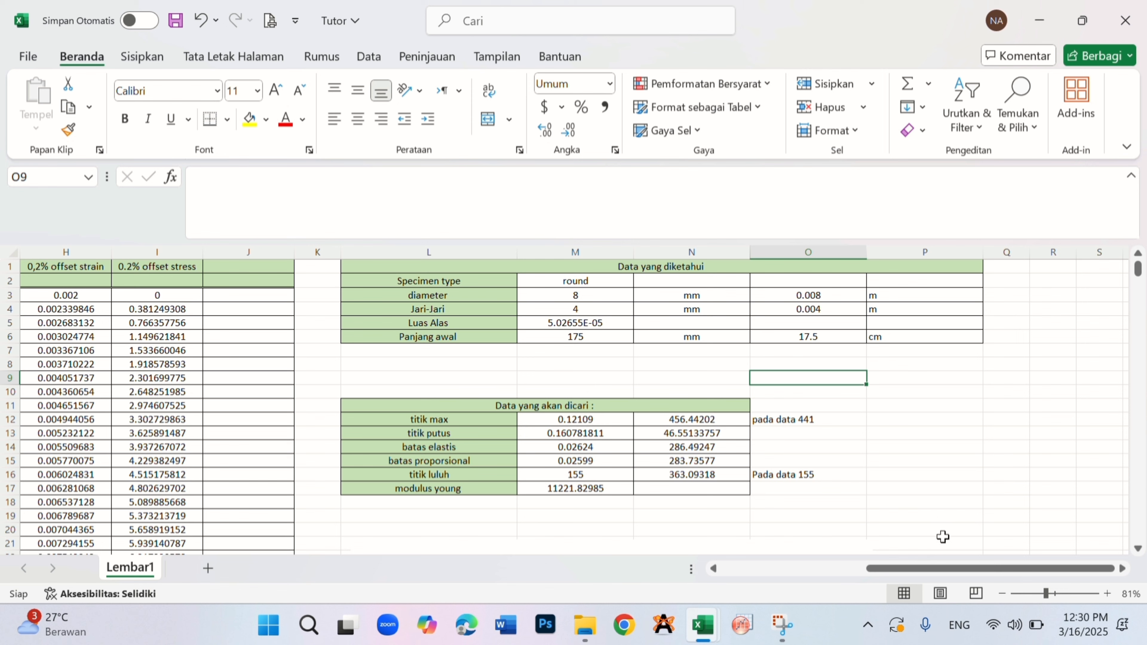
- Move the Modulus Elastisitas formula picture to the top of the sheet over columns E to J and shrink it slightly
{"action": "left_click_drag", "start_coordinate": [951, 569], "coordinate": [777, 573]}
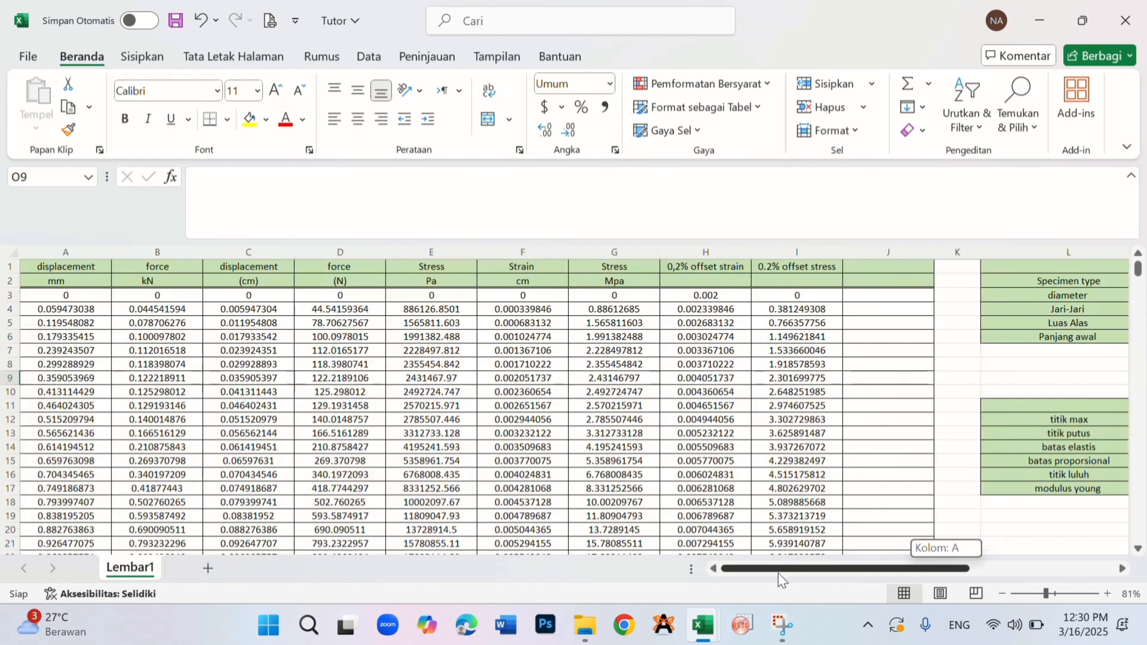
{"action": "left_click_drag", "start_coordinate": [864, 569], "coordinate": [950, 570]}
{"action": "scroll", "coordinate": [920, 443], "scroll_direction": "down", "scroll_amount": 6}
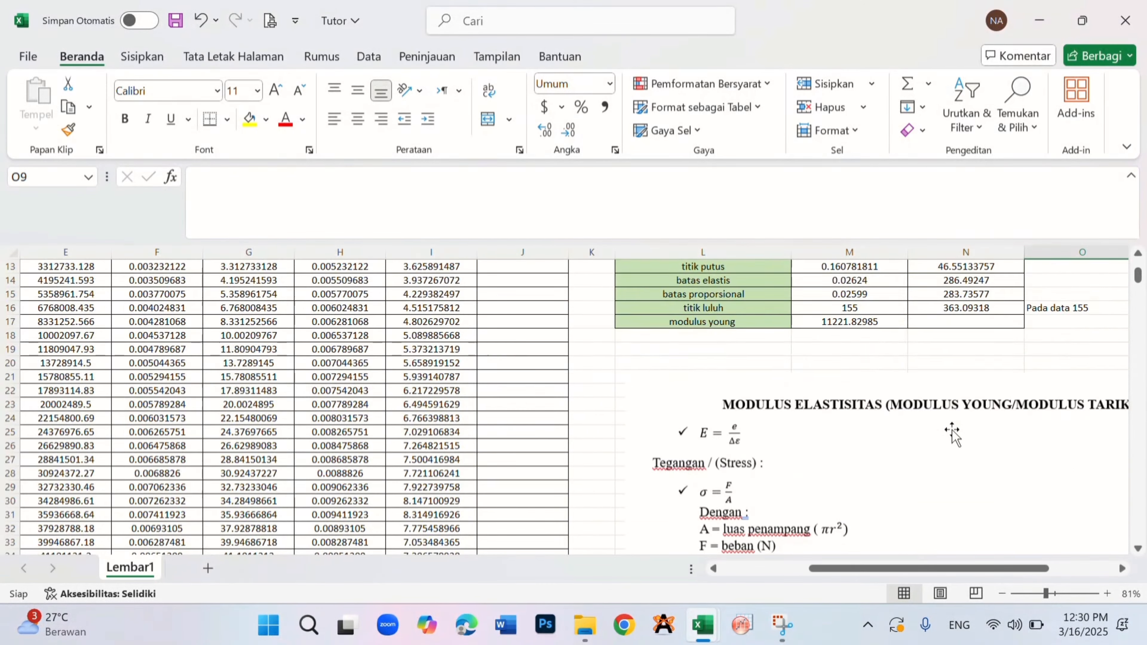
{"action": "left_click_drag", "start_coordinate": [920, 443], "coordinate": [632, 347]}
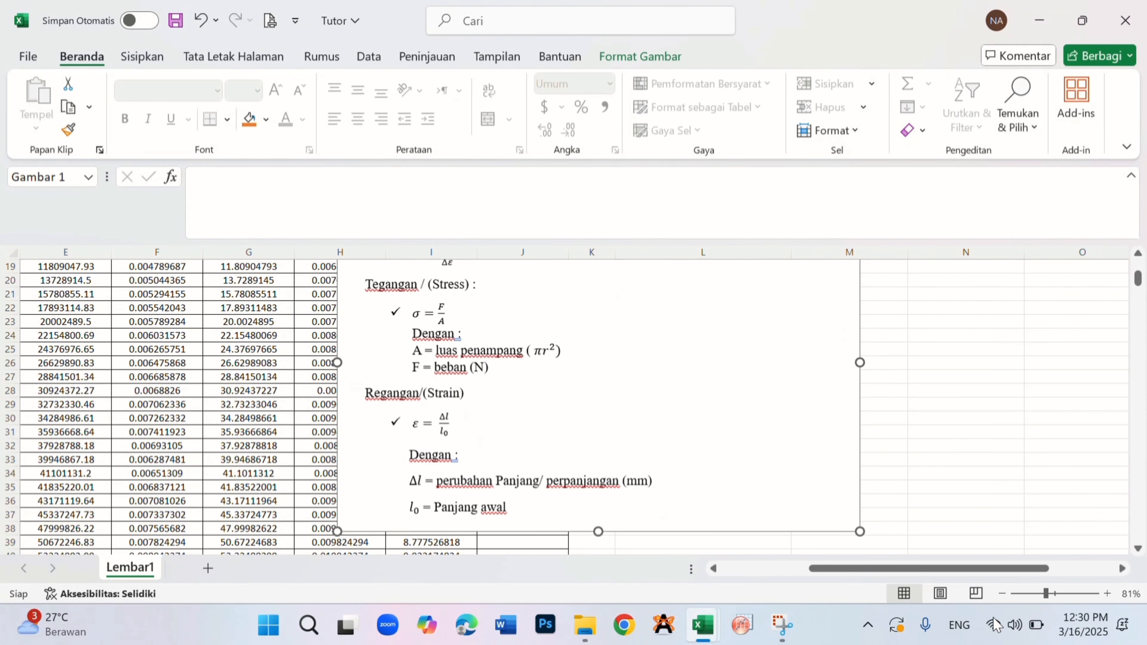
{"action": "left_click", "coordinate": [1026, 593]}
{"action": "scroll", "coordinate": [686, 464], "scroll_direction": "up", "scroll_amount": 3}
{"action": "left_click_drag", "start_coordinate": [479, 430], "coordinate": [443, 391]}
{"action": "left_click", "coordinate": [1051, 595]}
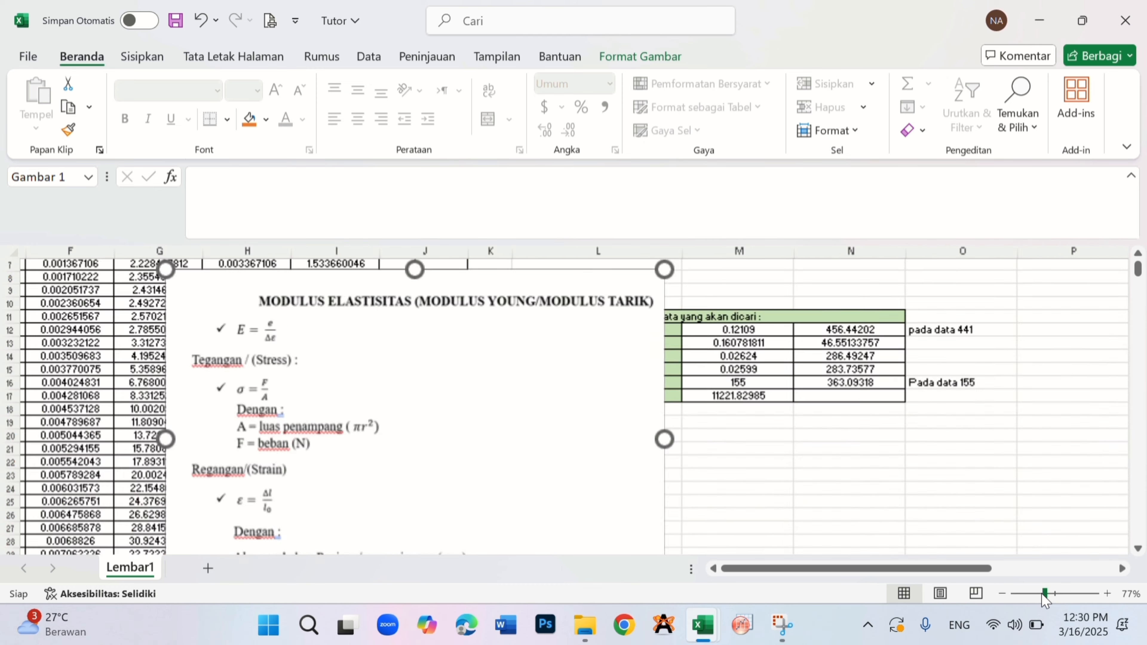
{"action": "scroll", "coordinate": [474, 442], "scroll_direction": "up", "scroll_amount": 4}
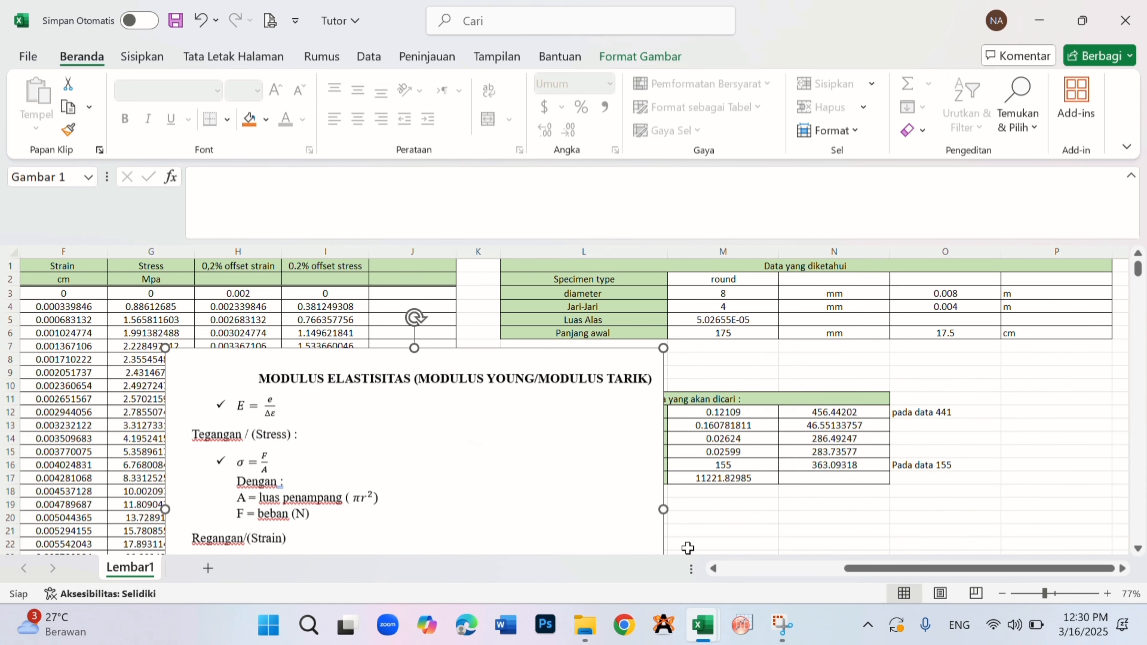
{"action": "left_click_drag", "start_coordinate": [864, 570], "coordinate": [740, 573]}
{"action": "left_click_drag", "start_coordinate": [749, 465], "coordinate": [612, 348]}
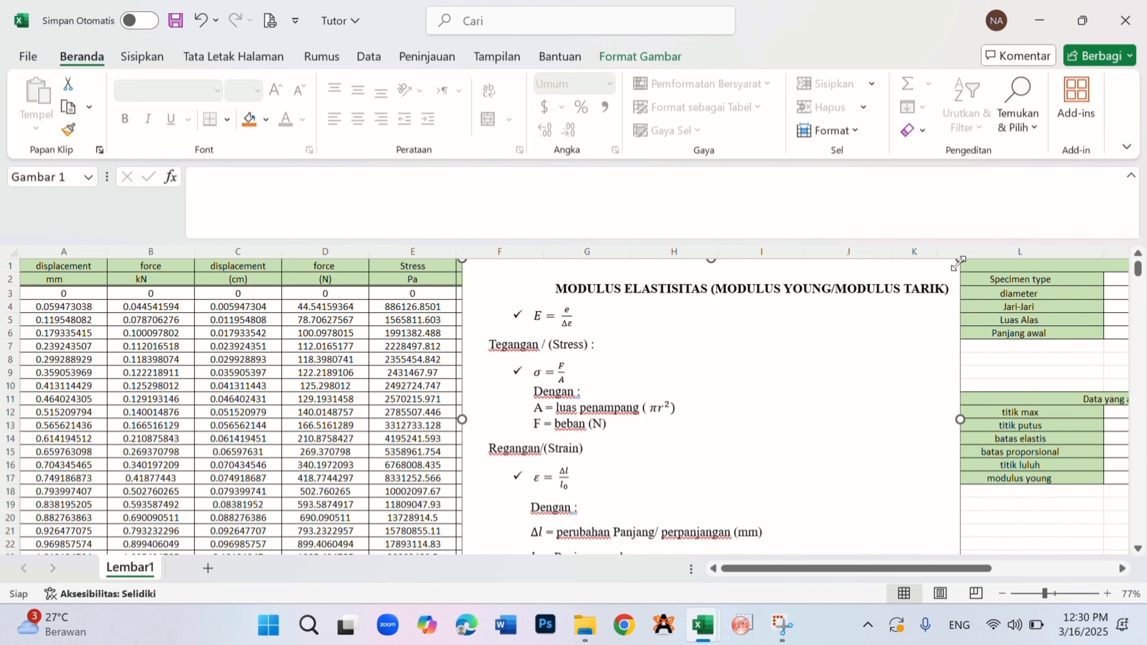
{"action": "left_click_drag", "start_coordinate": [960, 260], "coordinate": [898, 298]}
{"action": "left_click_drag", "start_coordinate": [770, 414], "coordinate": [734, 371]}
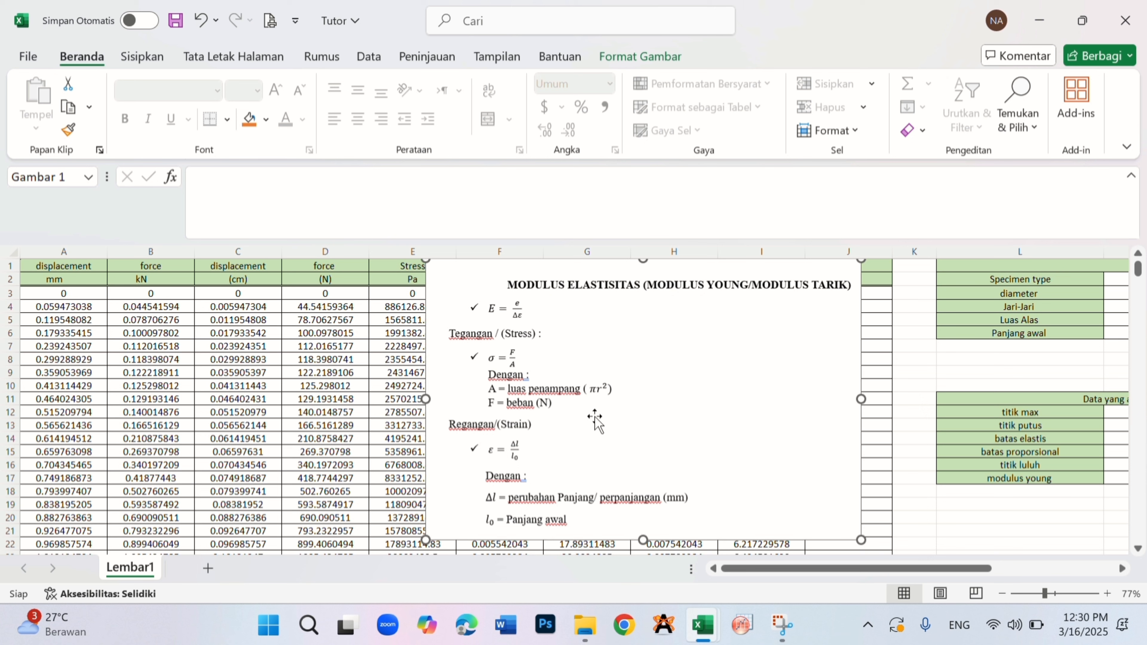
- Compare the displacement and force headers with the formula picture and move it off the data columns, below the known-data table
{"action": "left_click", "coordinate": [240, 267]}
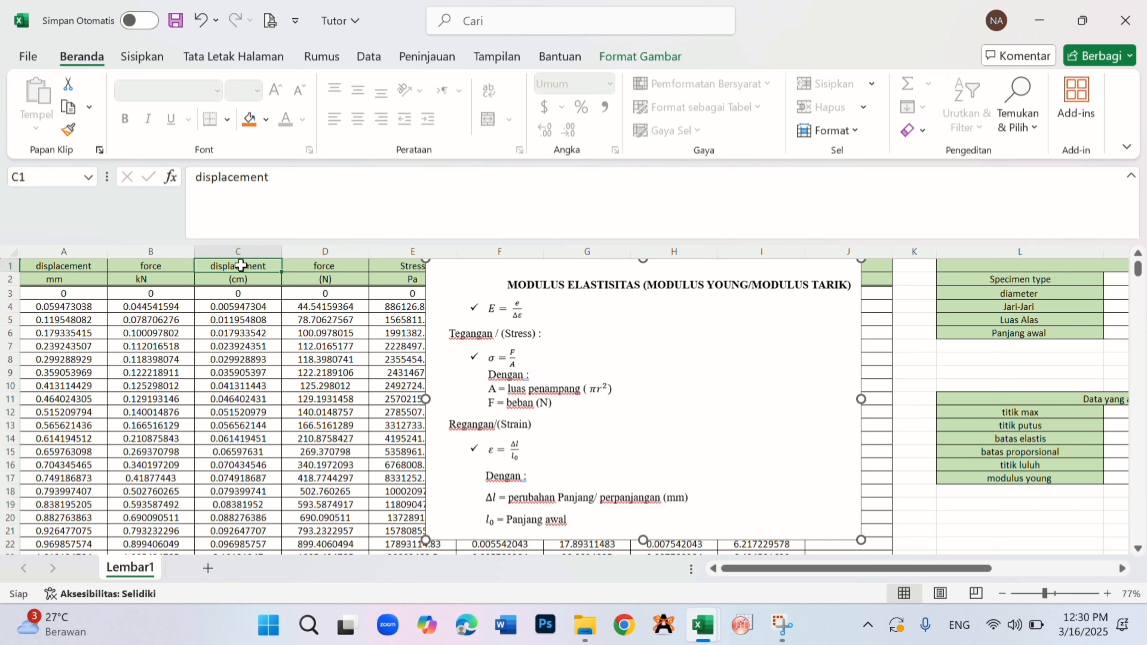
{"action": "left_click", "coordinate": [490, 402]}
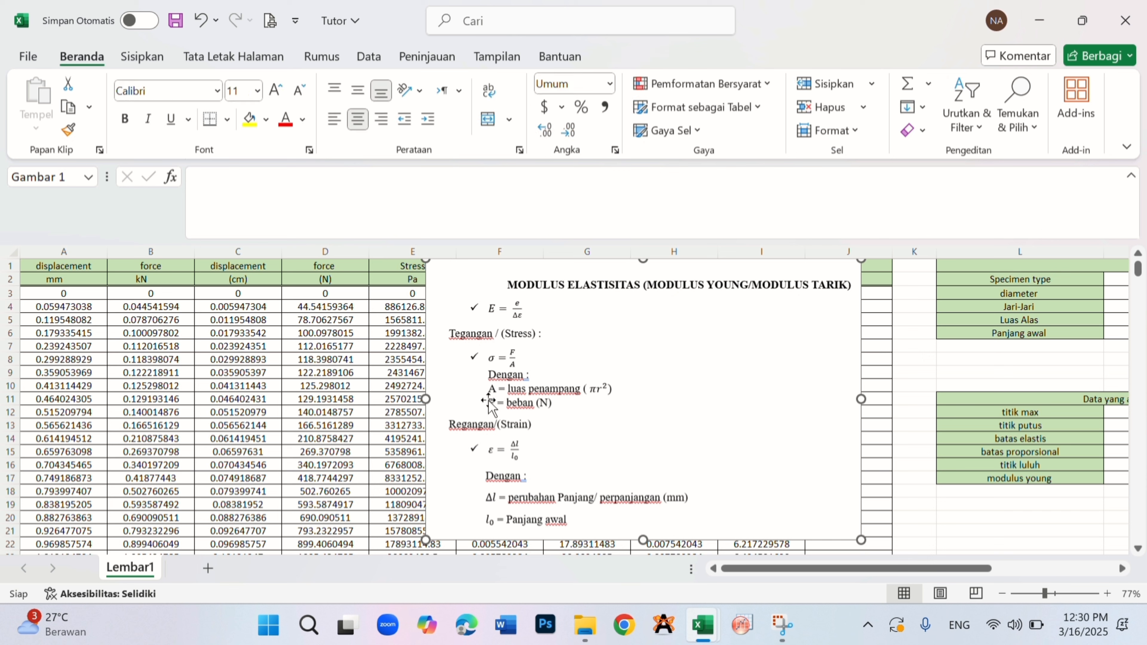
{"action": "left_click", "coordinate": [322, 266]}
{"action": "left_click_drag", "start_coordinate": [550, 445], "coordinate": [1054, 611]}
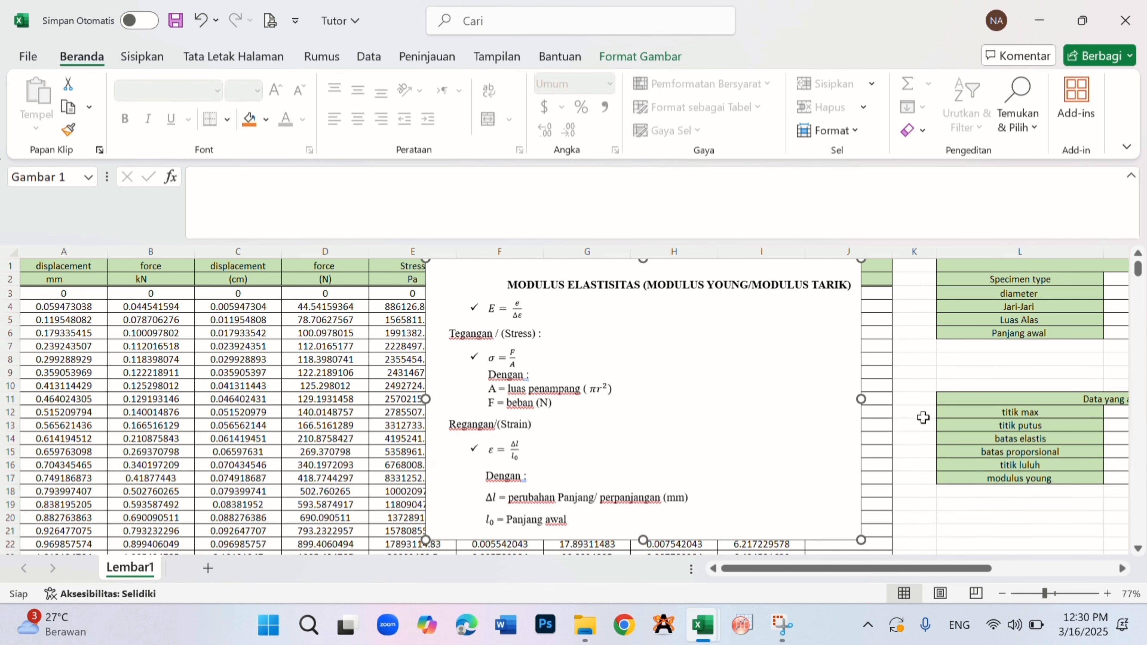
{"action": "left_click_drag", "start_coordinate": [756, 444], "coordinate": [1073, 472]}
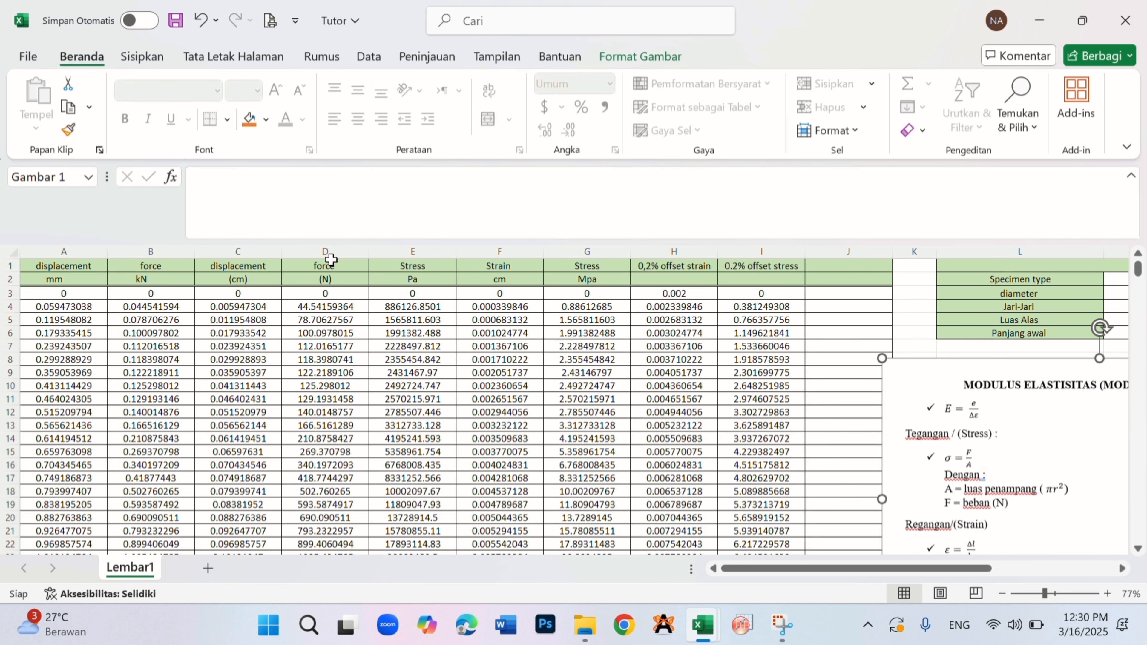
- Examine the Stress and Strain columns and their formulas in E3, F4 and F3
{"action": "left_click", "coordinate": [409, 270]}
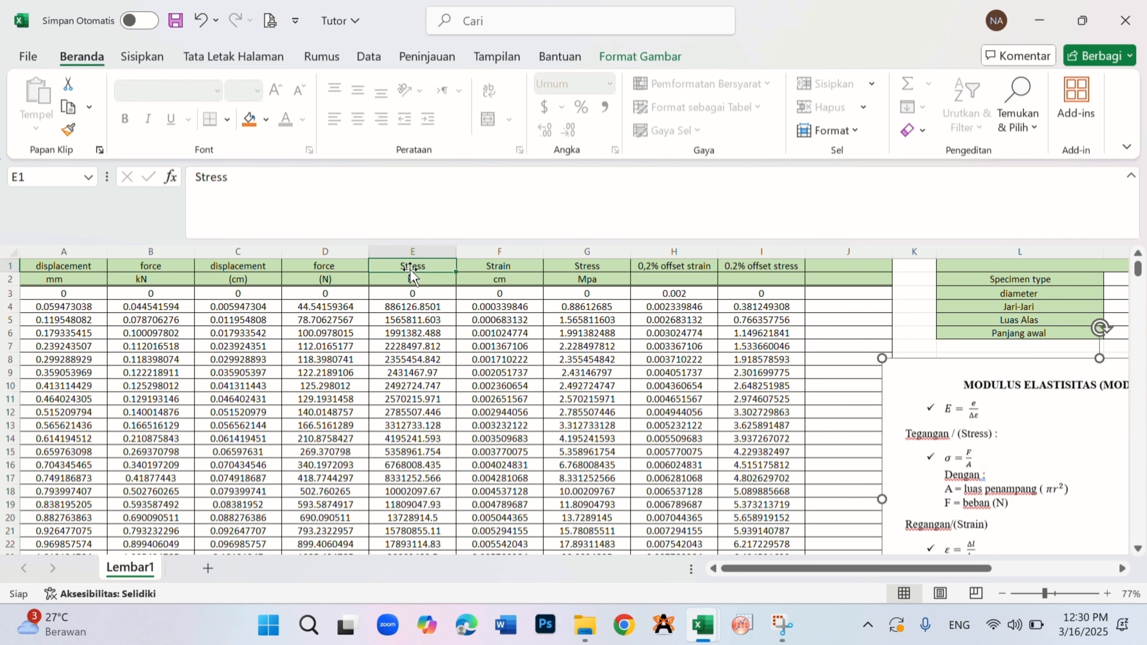
{"action": "left_click", "coordinate": [423, 296]}
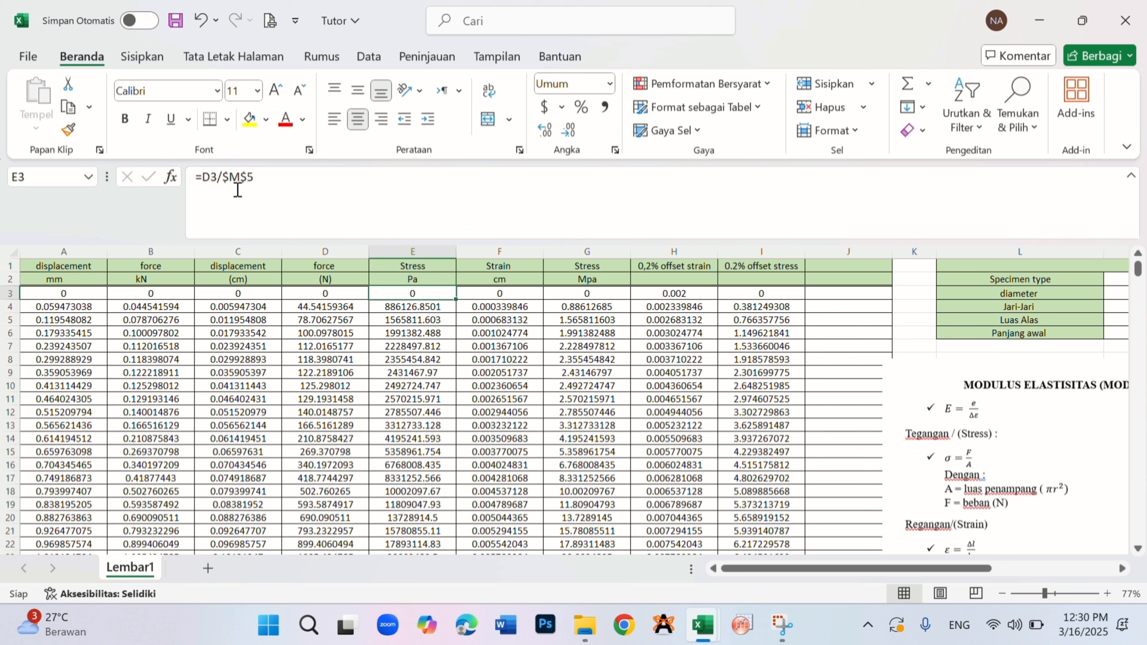
{"action": "left_click", "coordinate": [494, 253]}
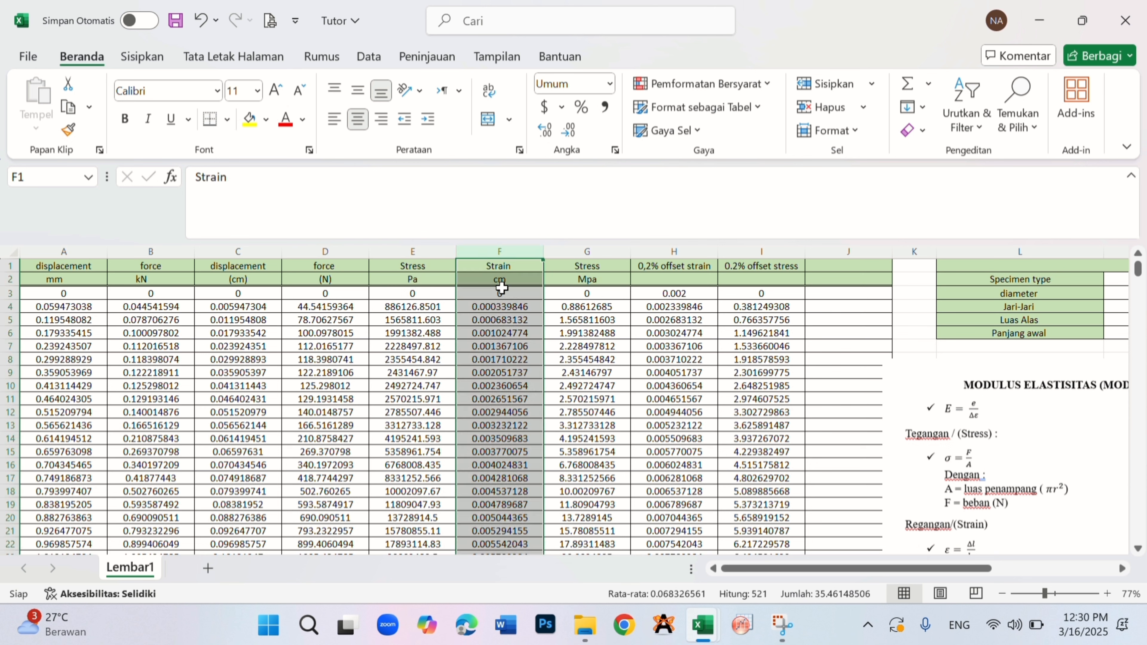
{"action": "left_click", "coordinate": [429, 233]}
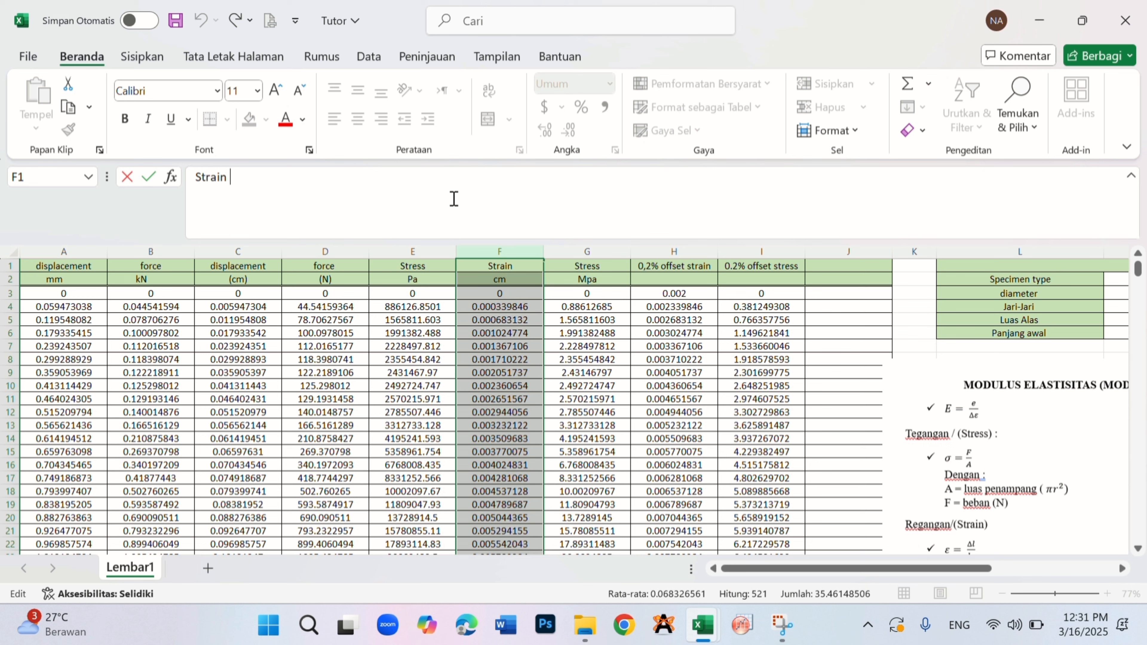
{"action": "key", "text": "Return"}
{"action": "left_click", "coordinate": [417, 198]}
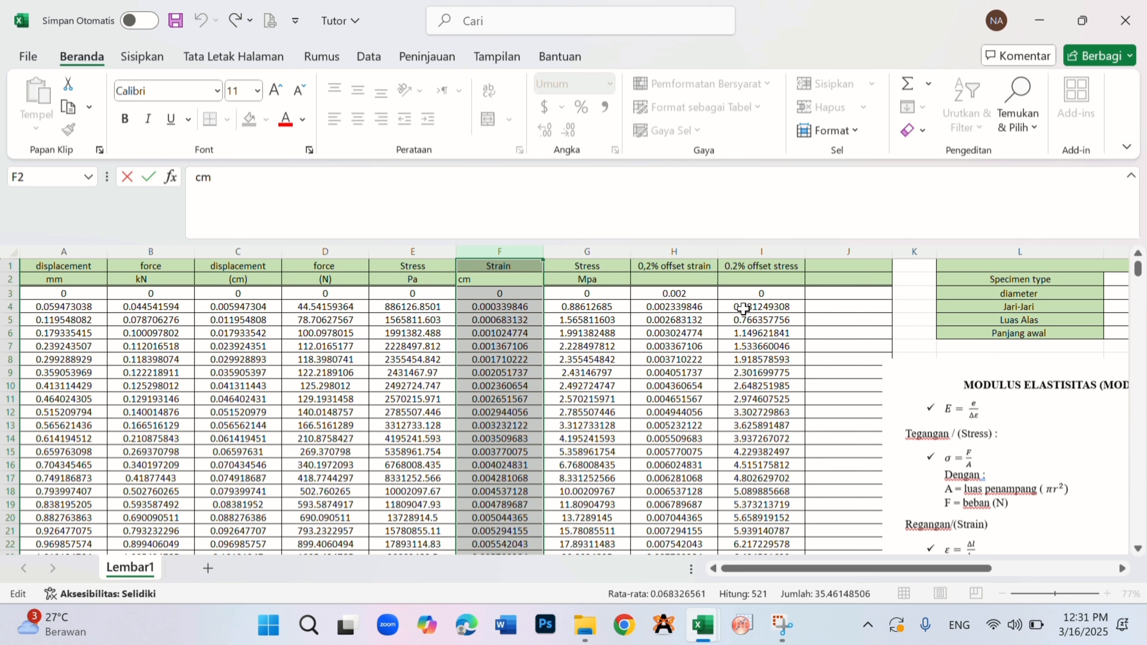
{"action": "left_click", "coordinate": [479, 306]}
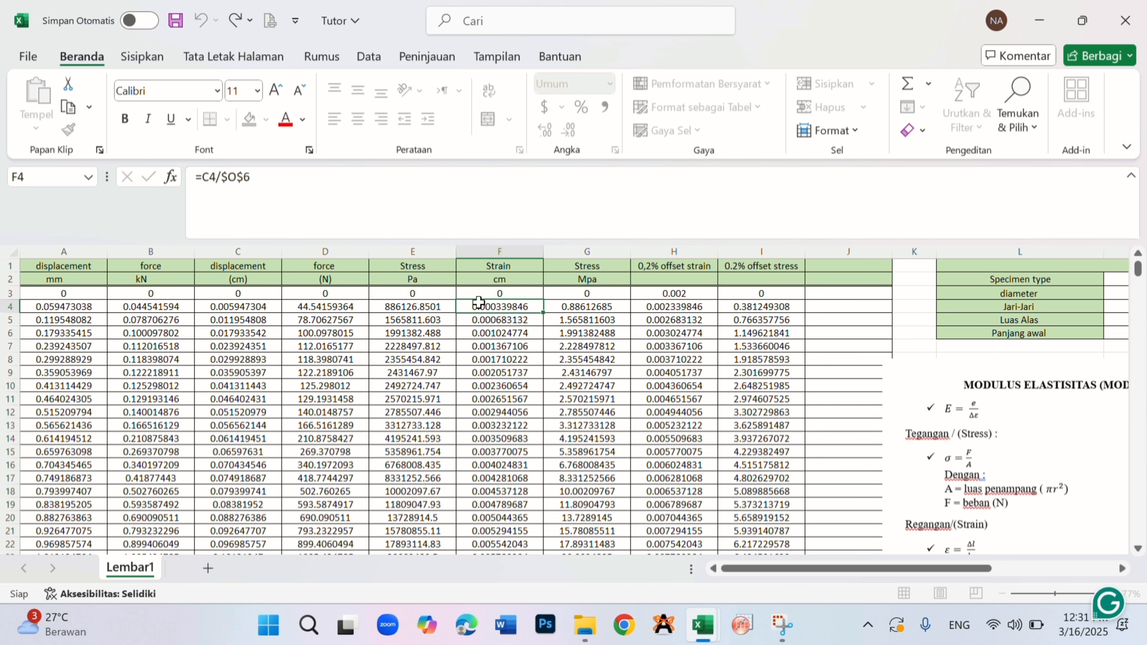
{"action": "left_click", "coordinate": [480, 295]}
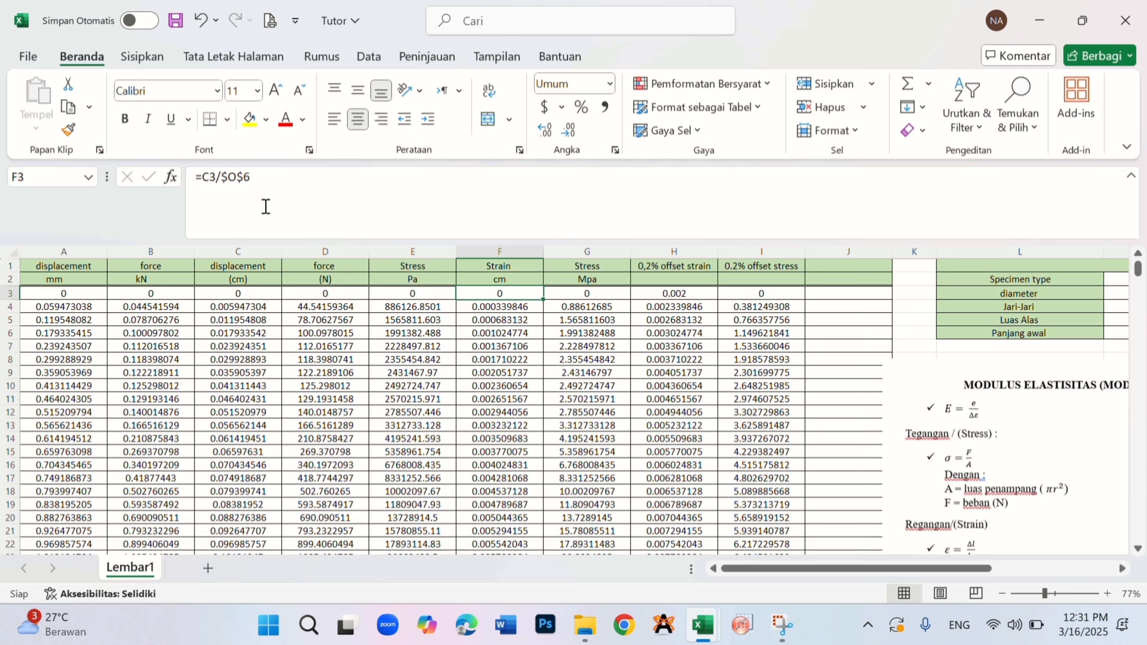
- Examine the Mpa Stress conversion in G3, the 0,2% offset strain formula in H3 and the 0.2% offset stress header
{"action": "left_click", "coordinate": [592, 296]}
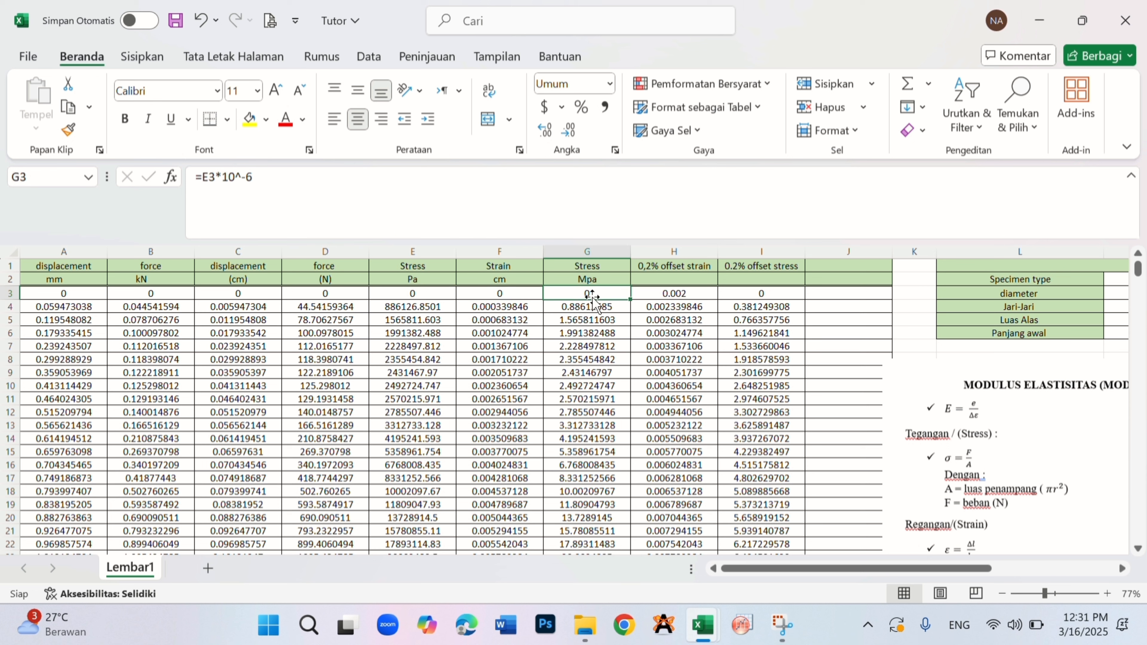
{"action": "left_click", "coordinate": [587, 276]}
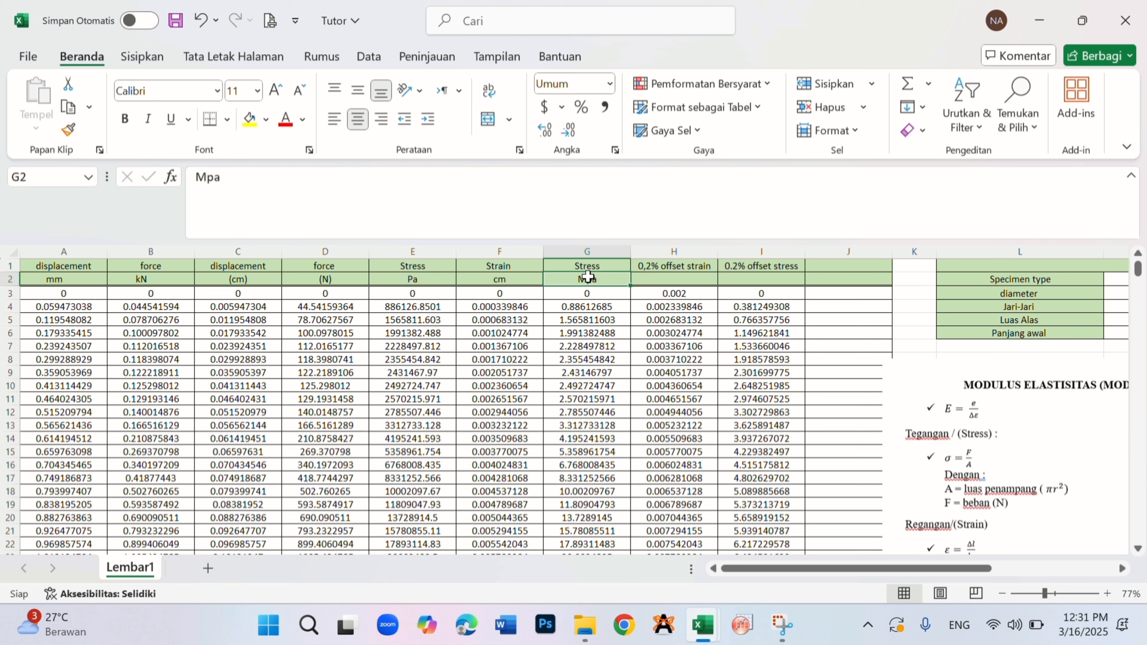
{"action": "left_click", "coordinate": [587, 292]}
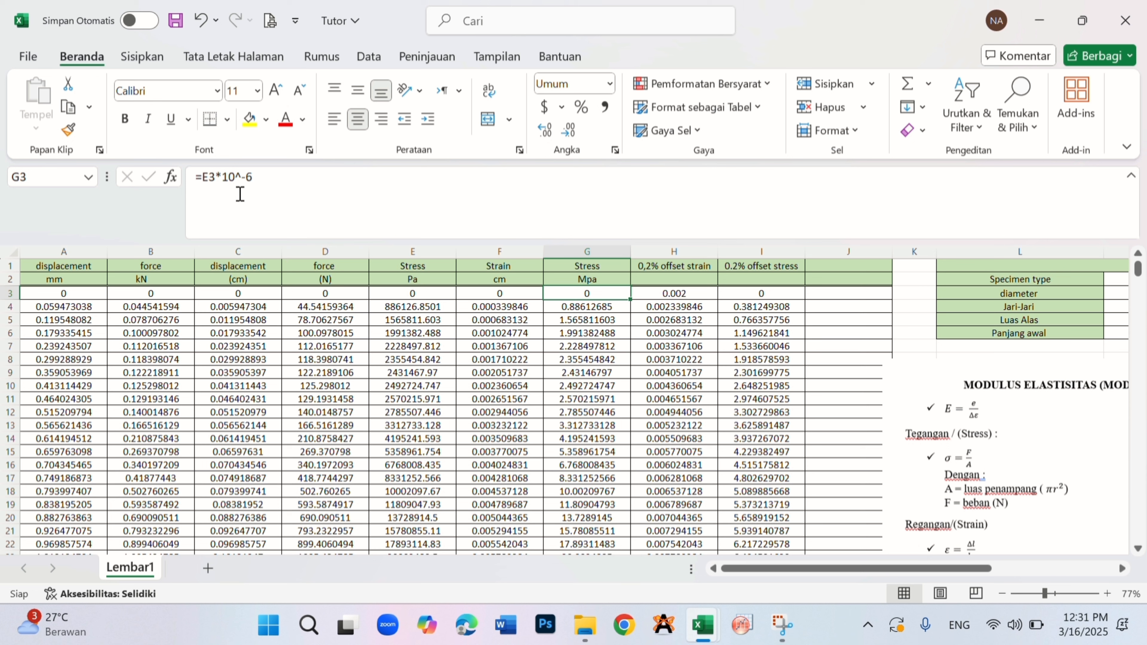
{"action": "left_click", "coordinate": [650, 260]}
{"action": "left_click", "coordinate": [671, 294]}
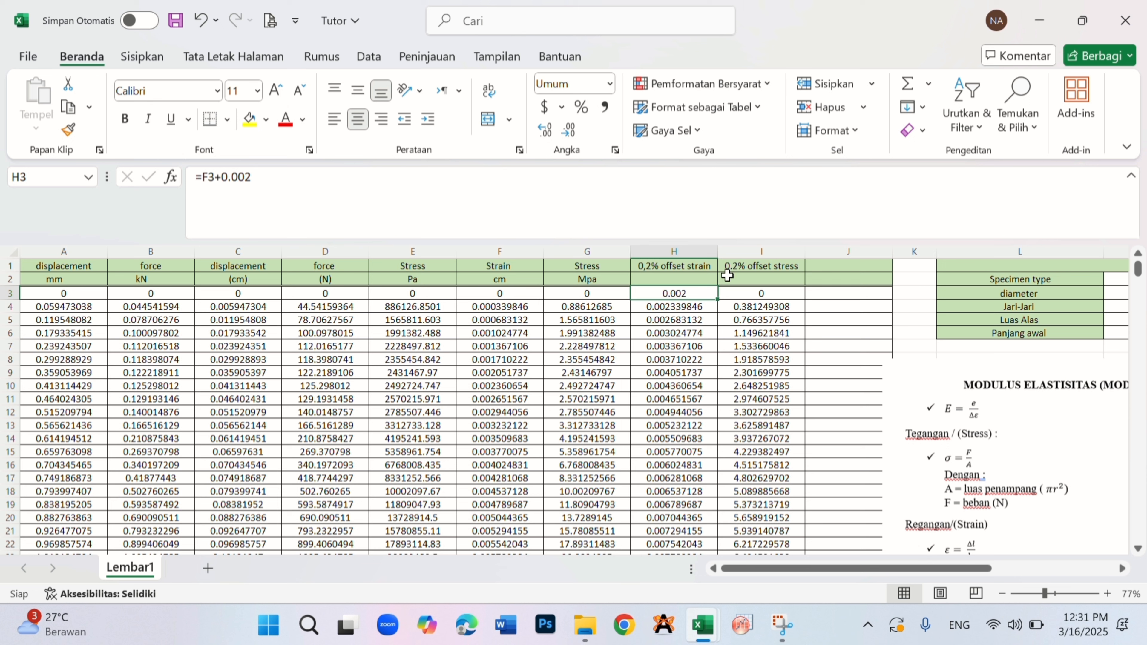
{"action": "left_click", "coordinate": [733, 266]}
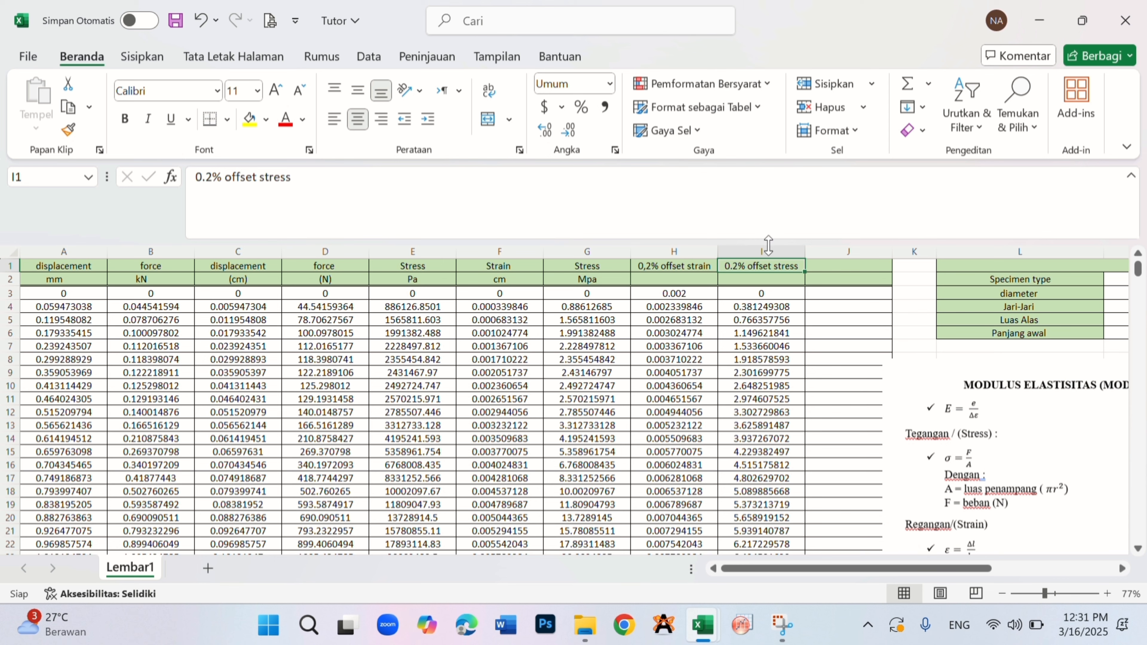
- Move the Modulus Elastisitas formula picture down to just below the Data yang akan dicari table so the table is uncovered
{"action": "left_click_drag", "start_coordinate": [835, 568], "coordinate": [932, 568]}
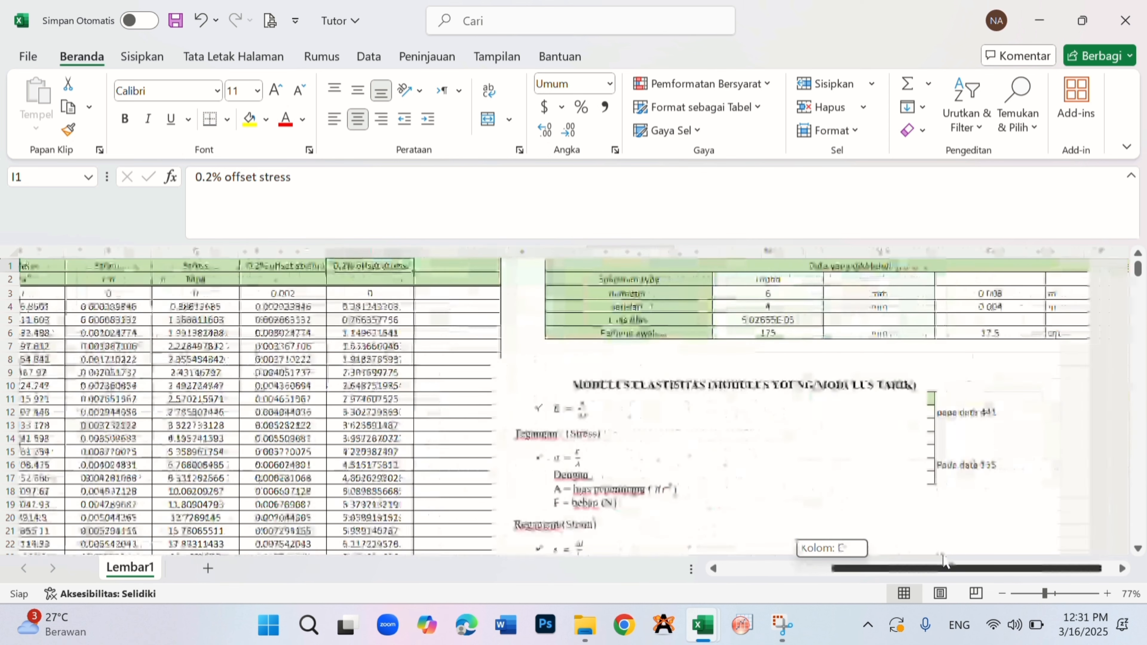
{"action": "left_click_drag", "start_coordinate": [890, 409], "coordinate": [976, 531]}
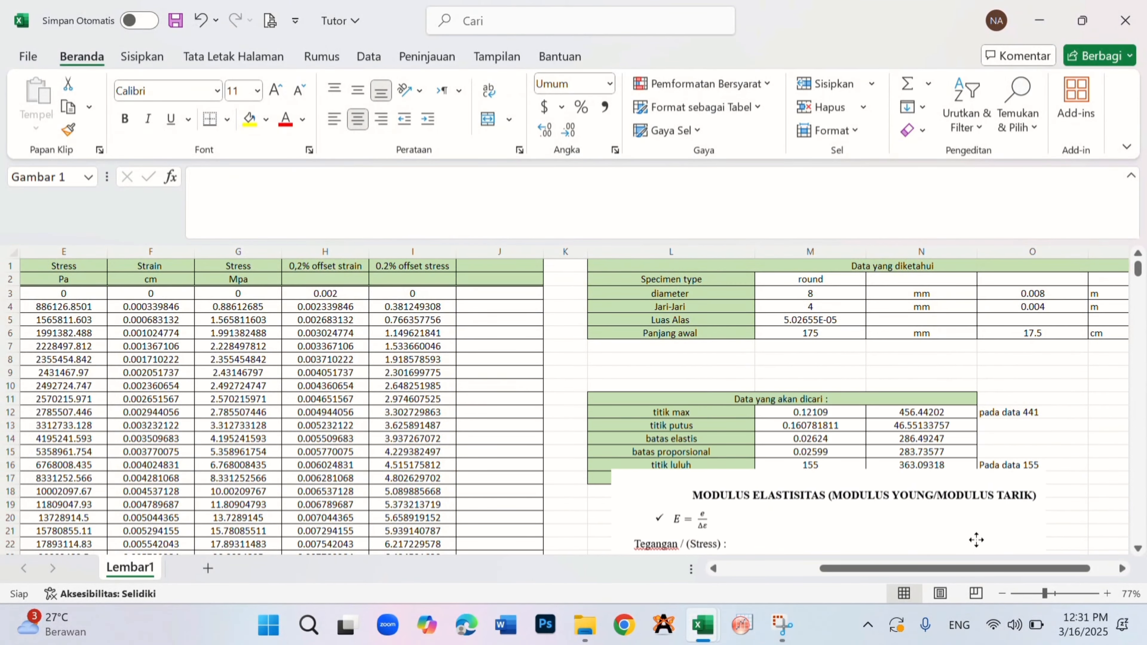
{"action": "scroll", "coordinate": [937, 493], "scroll_direction": "down", "scroll_amount": 2}
{"action": "scroll", "coordinate": [933, 486], "scroll_direction": "down", "scroll_amount": 2}
{"action": "left_click_drag", "start_coordinate": [891, 445], "coordinate": [865, 482]}
- Copy the Strain and Stress (Mpa) data of columns F and G into OriginPro's Book1 worksheet, starting at column A's Units row
{"action": "left_click_drag", "start_coordinate": [903, 569], "coordinate": [802, 585]}
{"action": "scroll", "coordinate": [1010, 466], "scroll_direction": "up", "scroll_amount": 4}
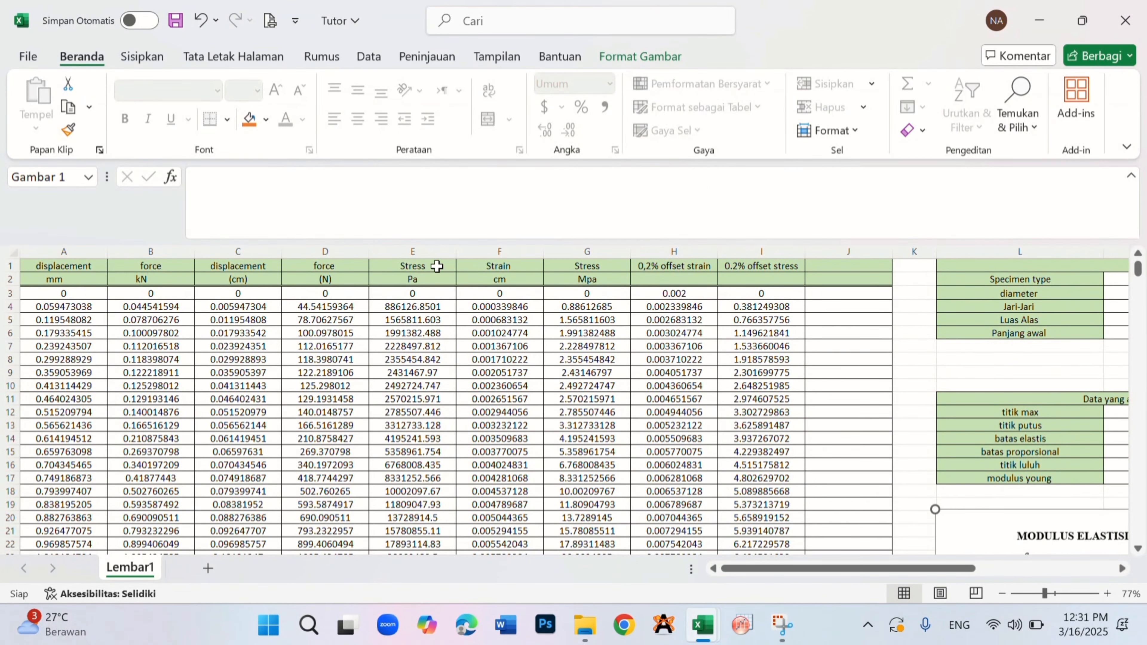
{"action": "left_click_drag", "start_coordinate": [492, 261], "coordinate": [578, 279]}
{"action": "key", "text": "ctrl+shift+Down"}
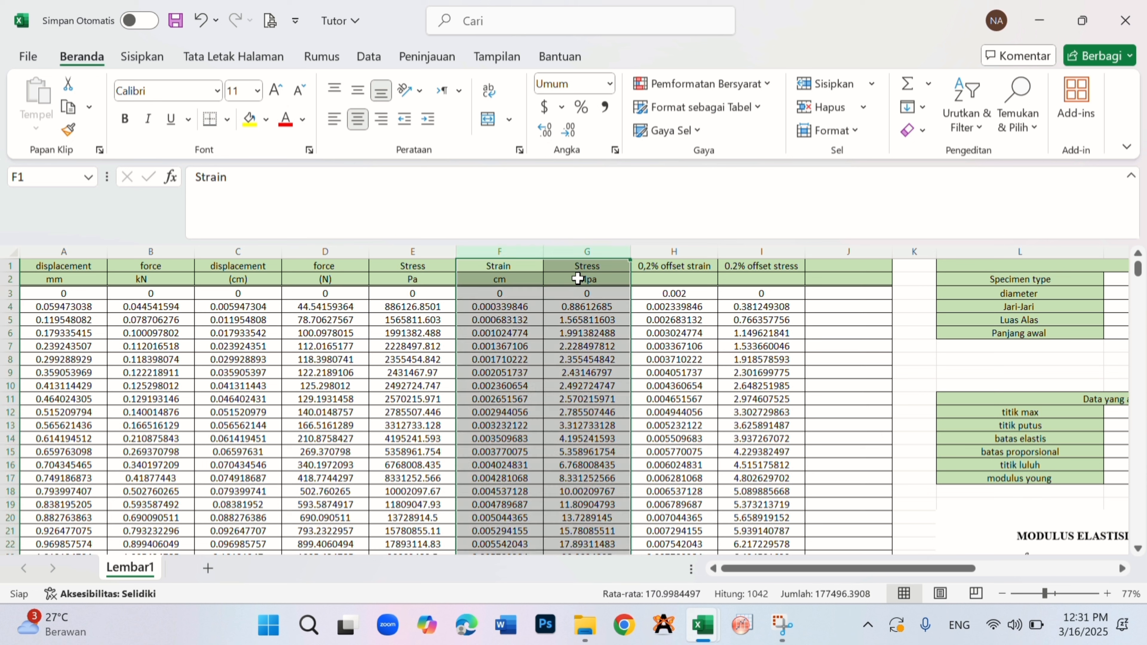
{"action": "key", "text": "ctrl+c"}
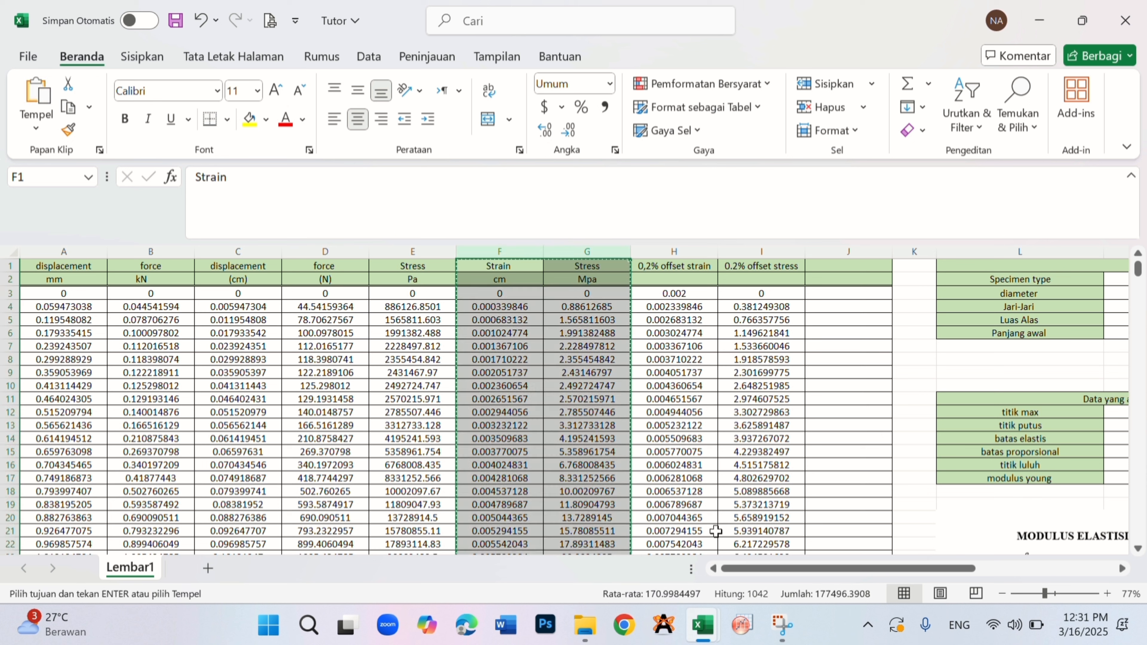
{"action": "left_click", "coordinate": [742, 630]}
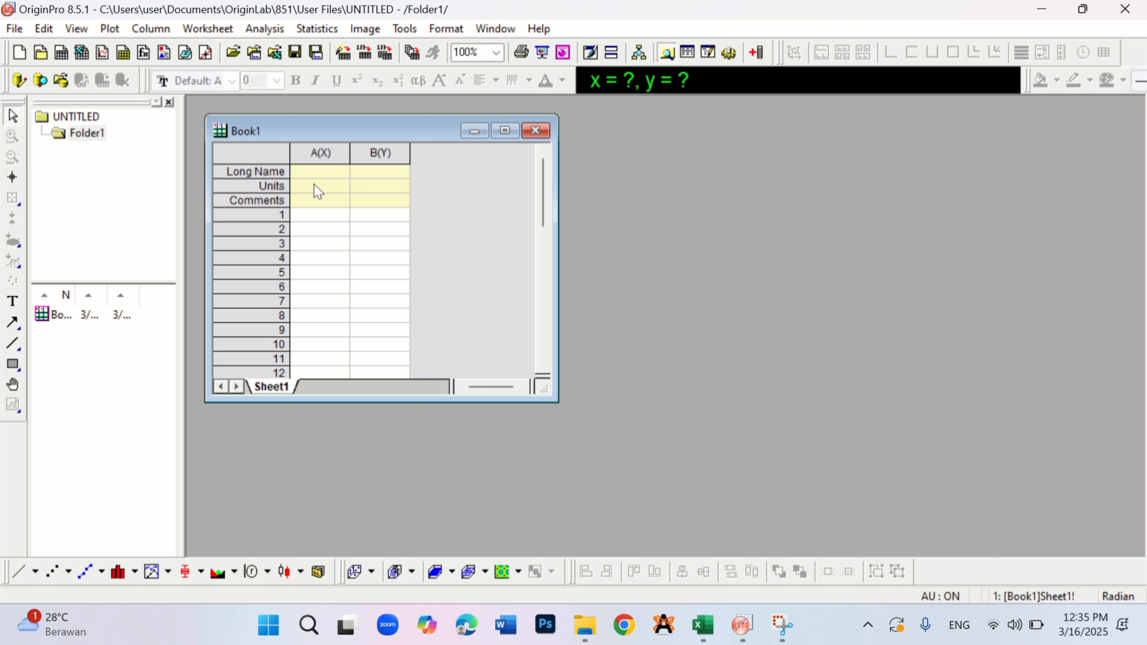
{"action": "left_click", "coordinate": [316, 188]}
{"action": "key", "text": "ctrl+v"}
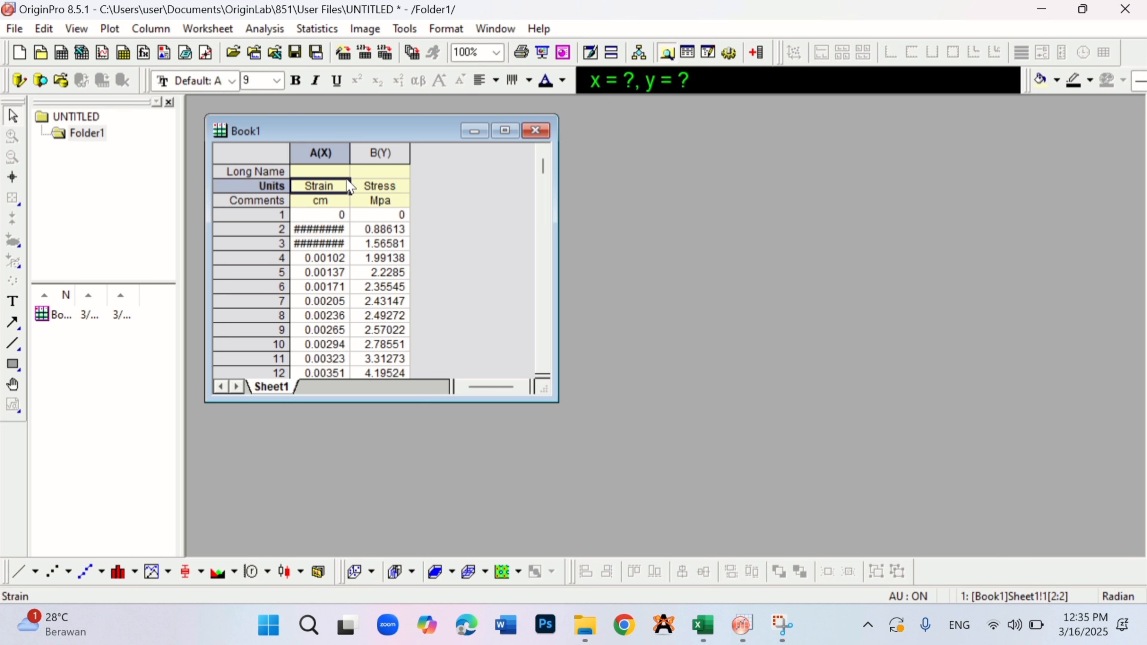
- Widen the two worksheet columns to show the full values and plot Stress against Strain as a Line graph
{"action": "left_click_drag", "start_coordinate": [328, 155], "coordinate": [372, 158]}
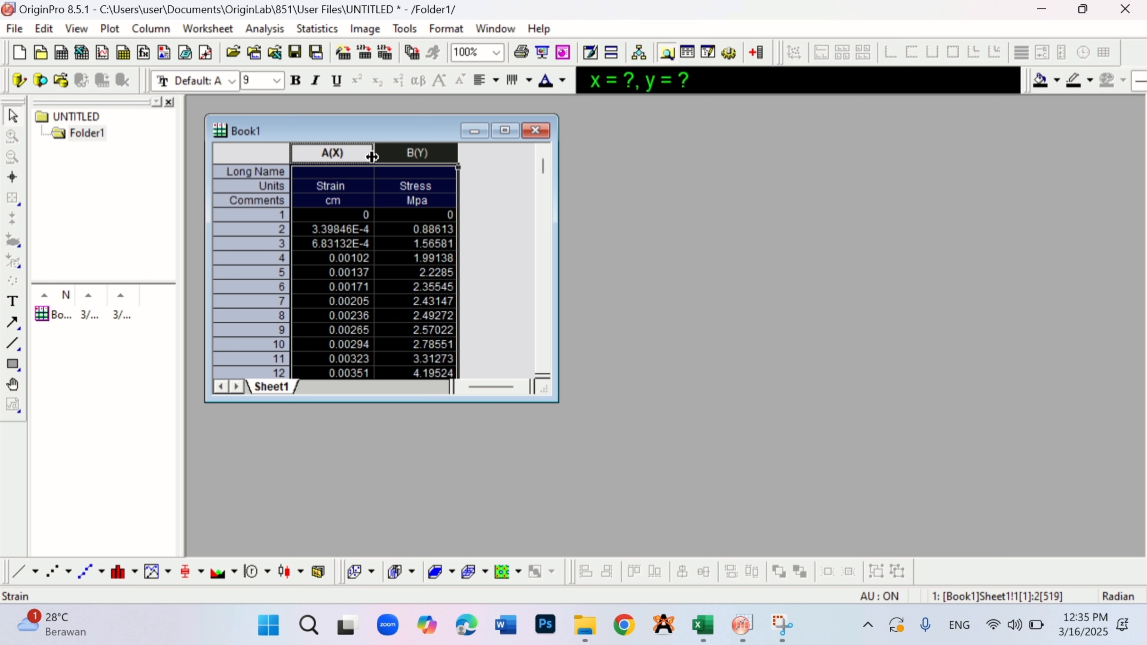
{"action": "left_click", "coordinate": [524, 250]}
{"action": "left_click_drag", "start_coordinate": [332, 154], "coordinate": [416, 153]}
{"action": "left_click", "coordinate": [31, 574]}
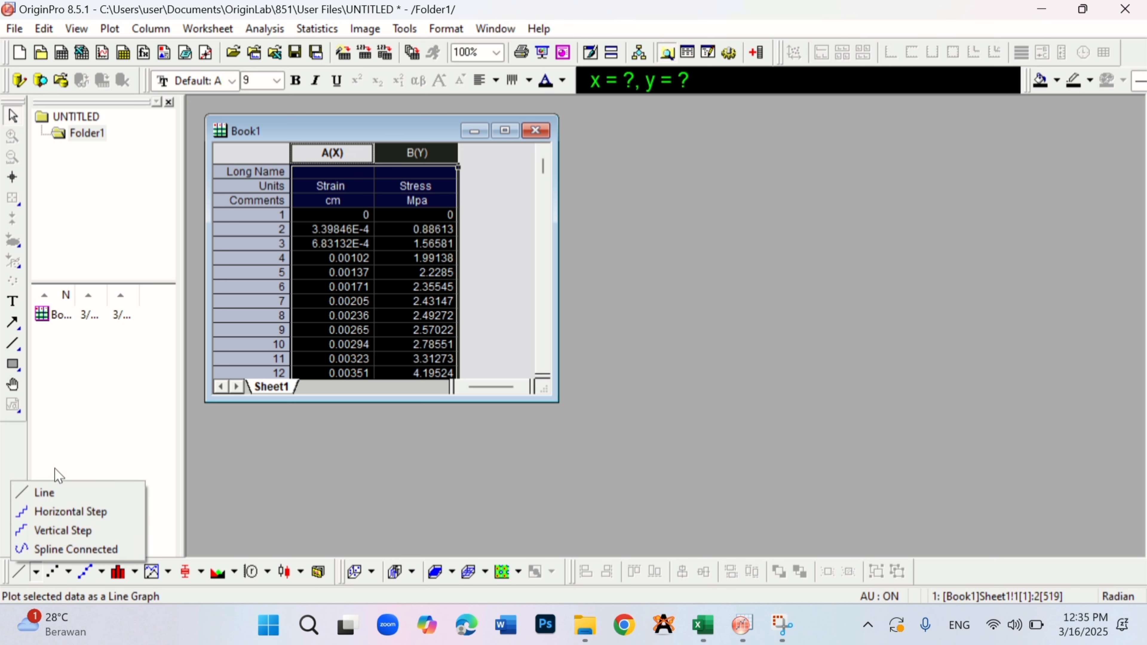
{"action": "left_click", "coordinate": [57, 492]}
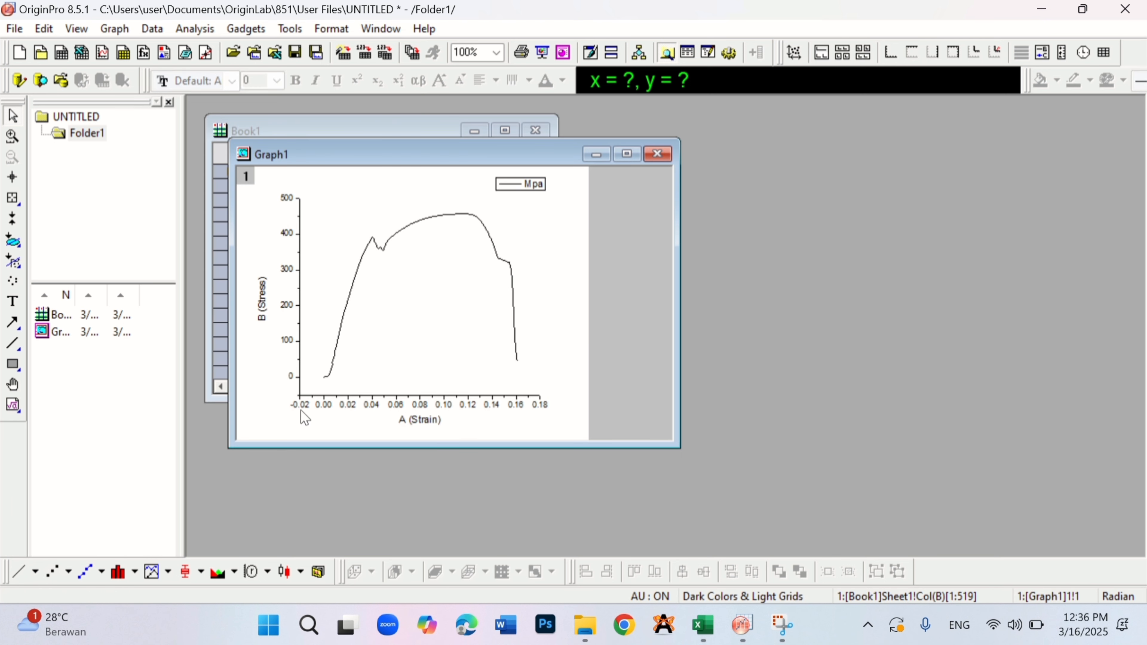
- Set both the vertical and horizontal axis scales of the stress-strain graph to start from 0
{"action": "double_click", "coordinate": [299, 394]}
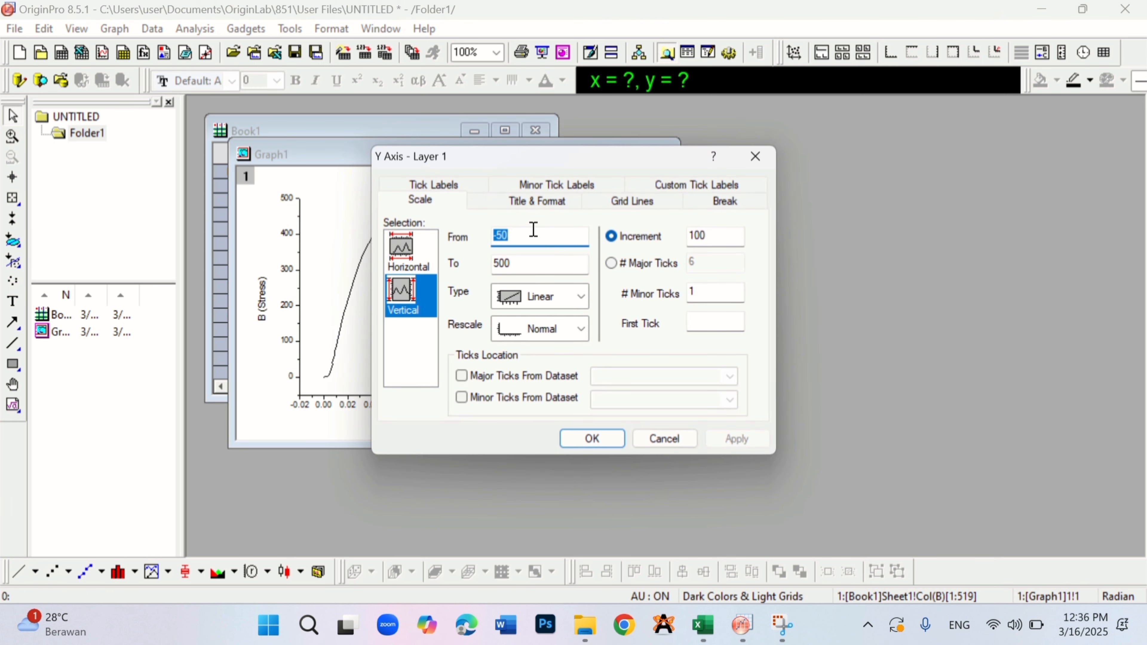
{"action": "type", "text": "0"}
{"action": "left_click", "coordinate": [425, 251]}
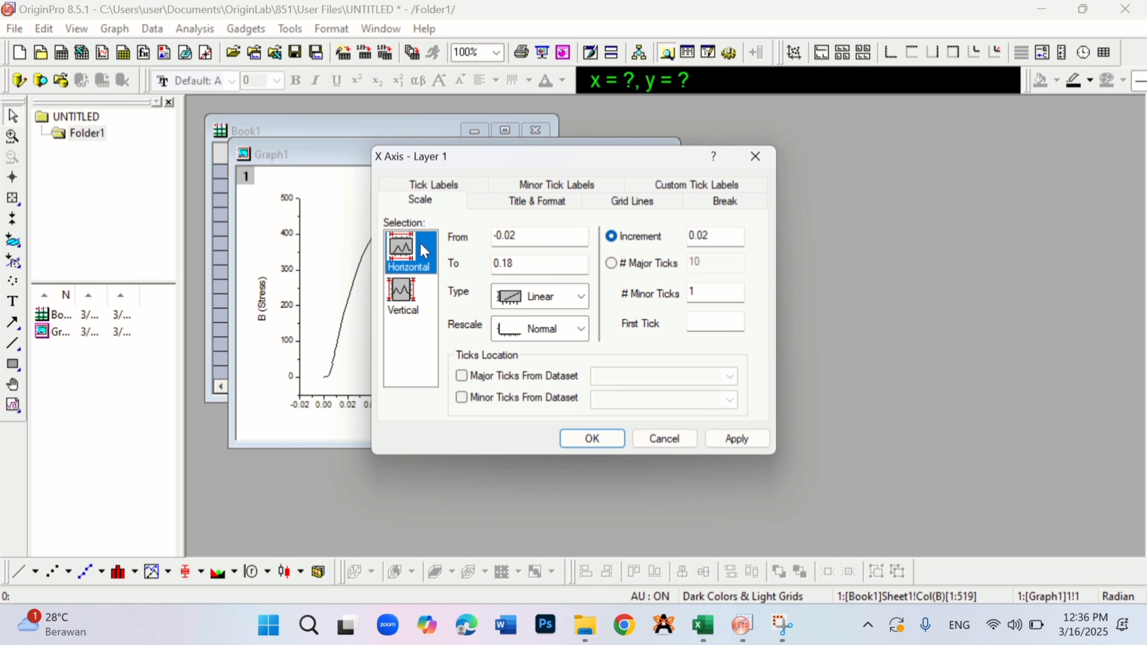
{"action": "double_click", "coordinate": [524, 237]}
{"action": "type", "text": "0"}
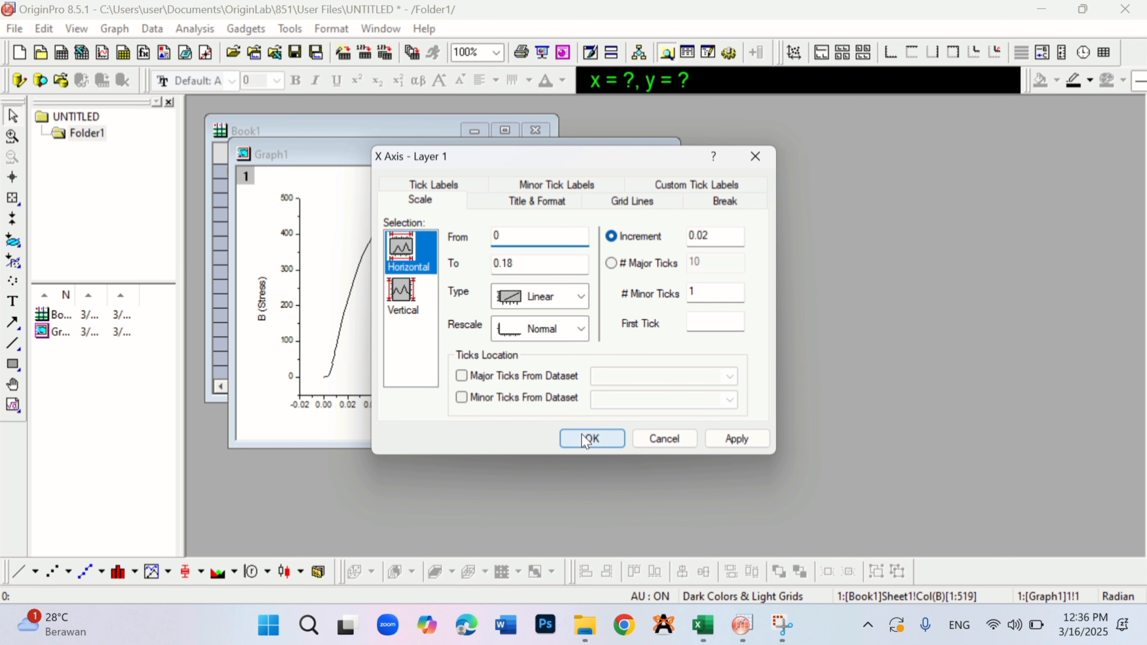
{"action": "left_click", "coordinate": [591, 438]}
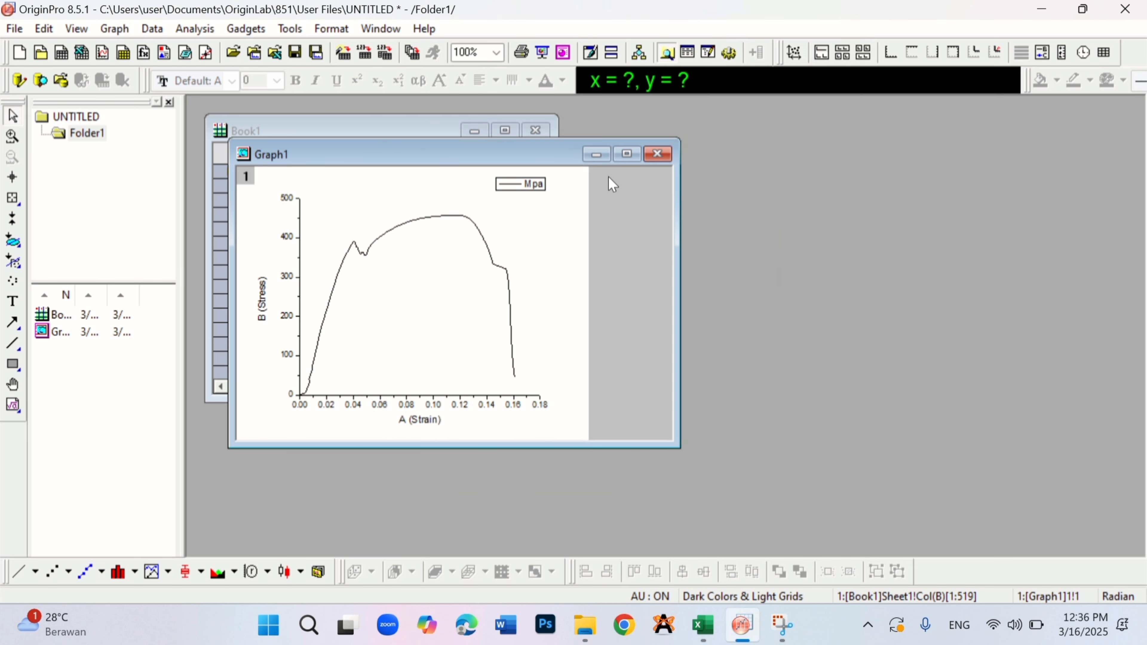
- Maximize the graph and draw two vertical lines from the strain axis across the curve's straight portion, at strains of about 0.018 and 0.032
{"action": "left_click", "coordinate": [627, 154]}
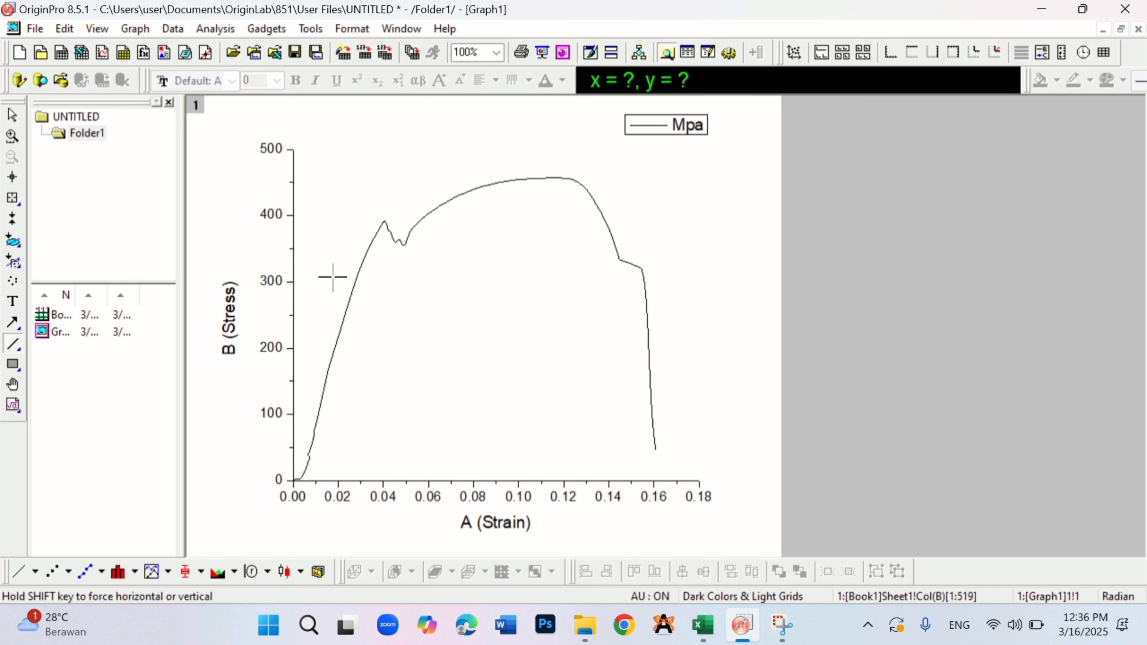
{"action": "left_click_drag", "start_coordinate": [333, 277], "coordinate": [334, 459]}
{"action": "left_click_drag", "start_coordinate": [335, 480], "coordinate": [332, 277]}
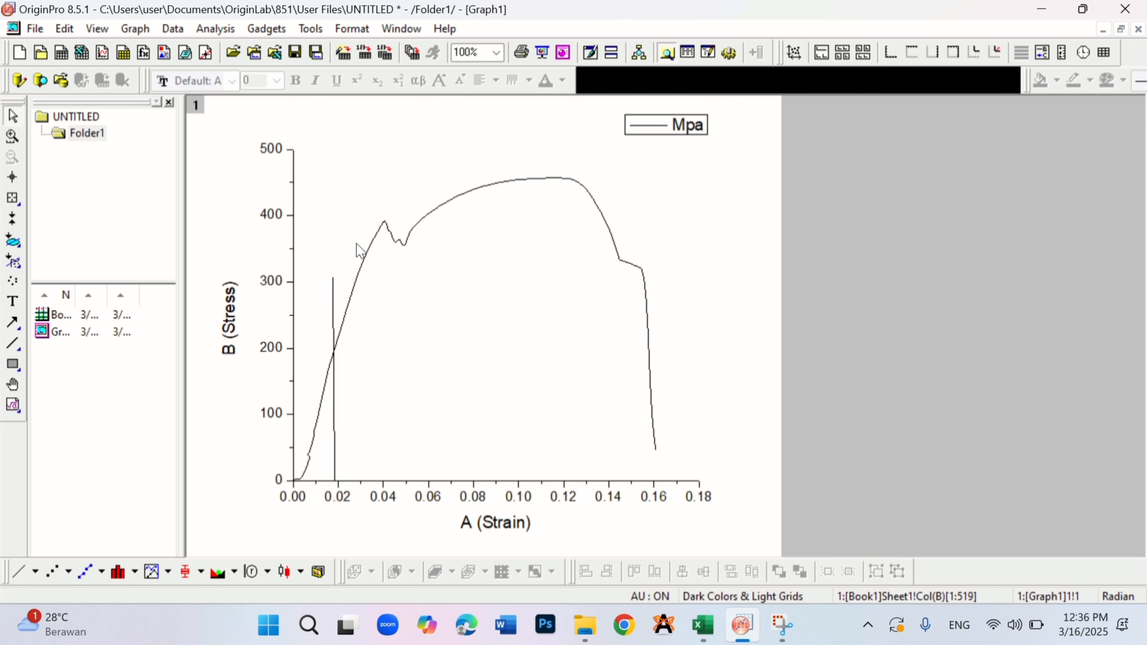
{"action": "left_click", "coordinate": [12, 344]}
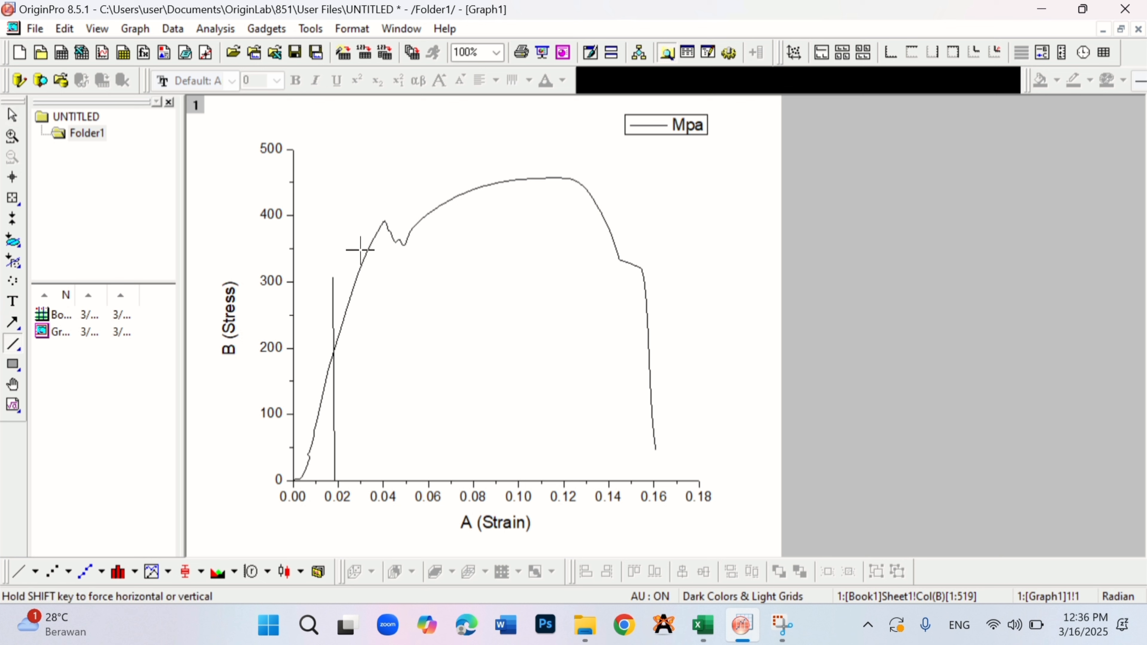
{"action": "left_click_drag", "start_coordinate": [364, 246], "coordinate": [367, 482]}
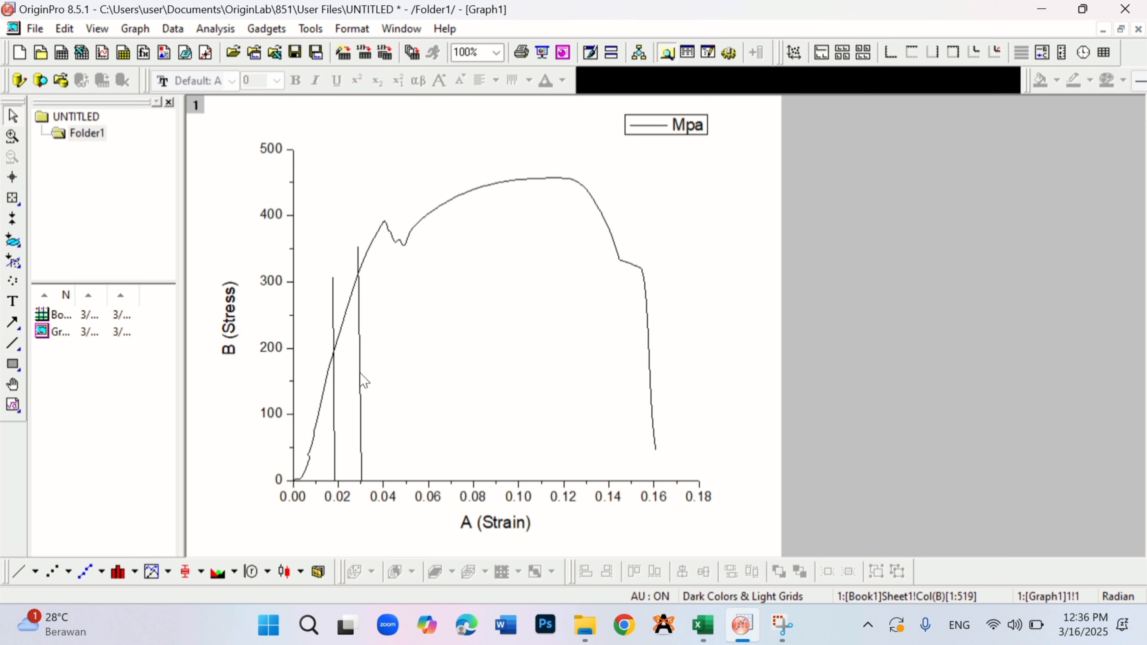
{"action": "left_click", "coordinate": [365, 287]}
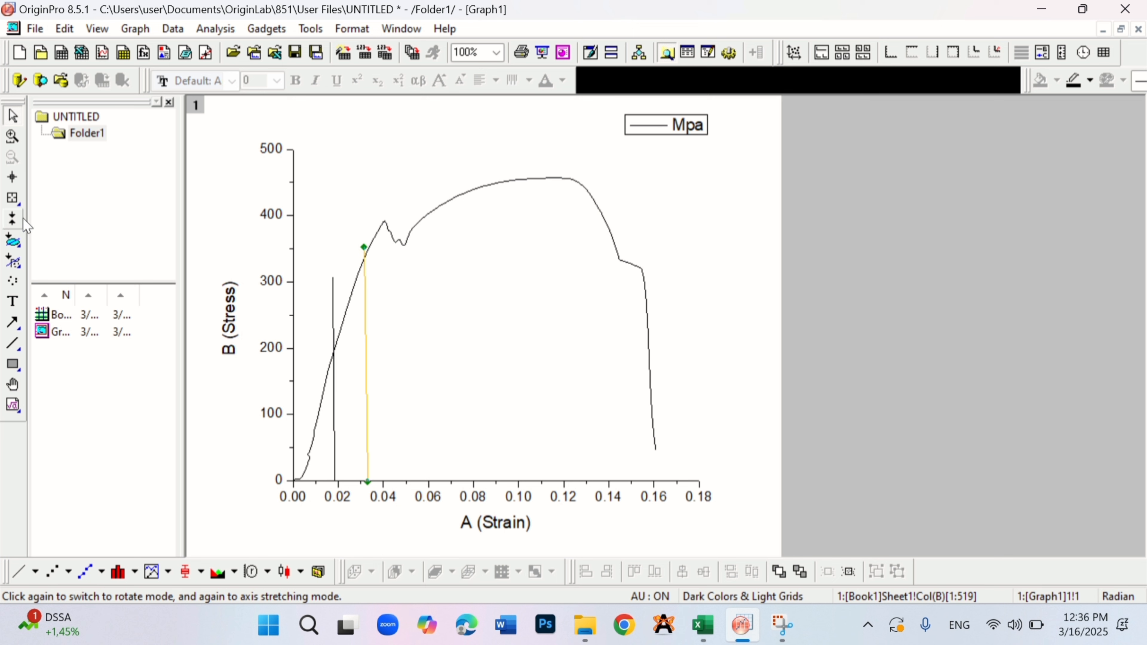
- Annotate the curve where the two vertical lines cross it, labelling points 139 (0.03106, 332.36658) and 89 (0.01854, 201.00894)
{"action": "left_click_drag", "start_coordinate": [13, 199], "coordinate": [55, 229]}
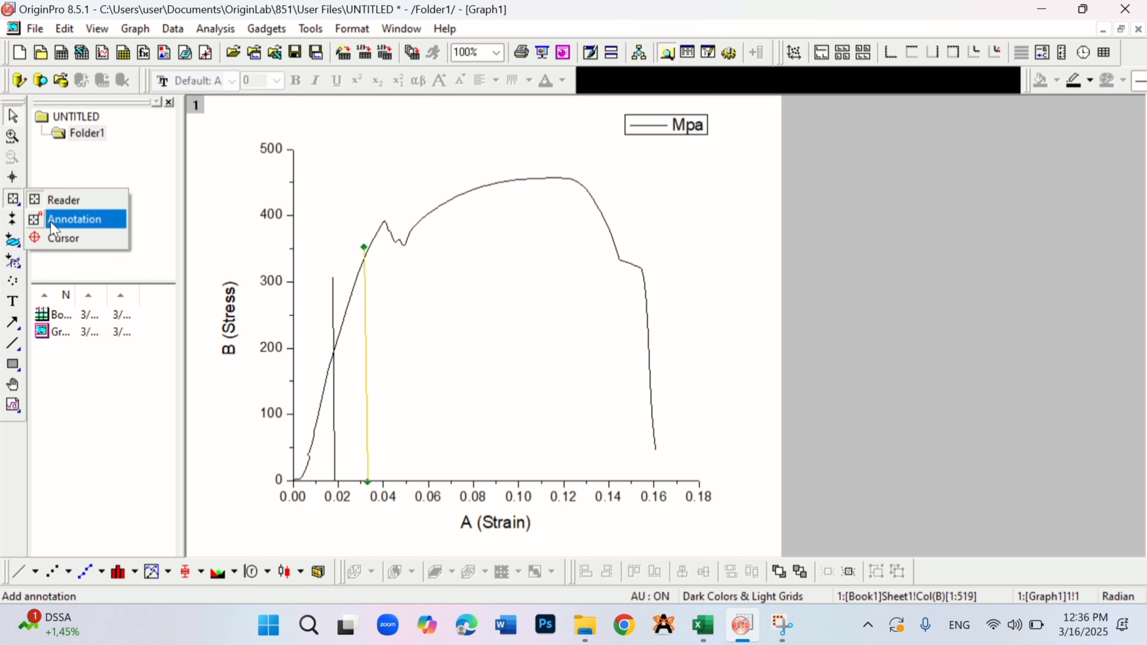
{"action": "left_click", "coordinate": [55, 228]}
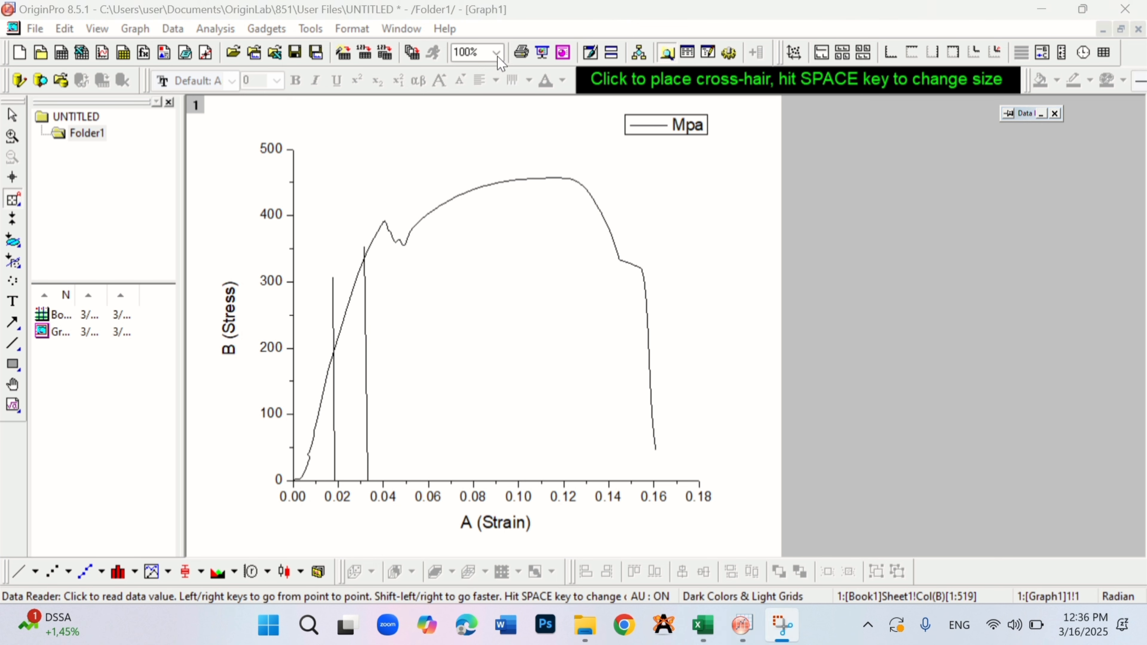
{"action": "left_click", "coordinate": [364, 260]}
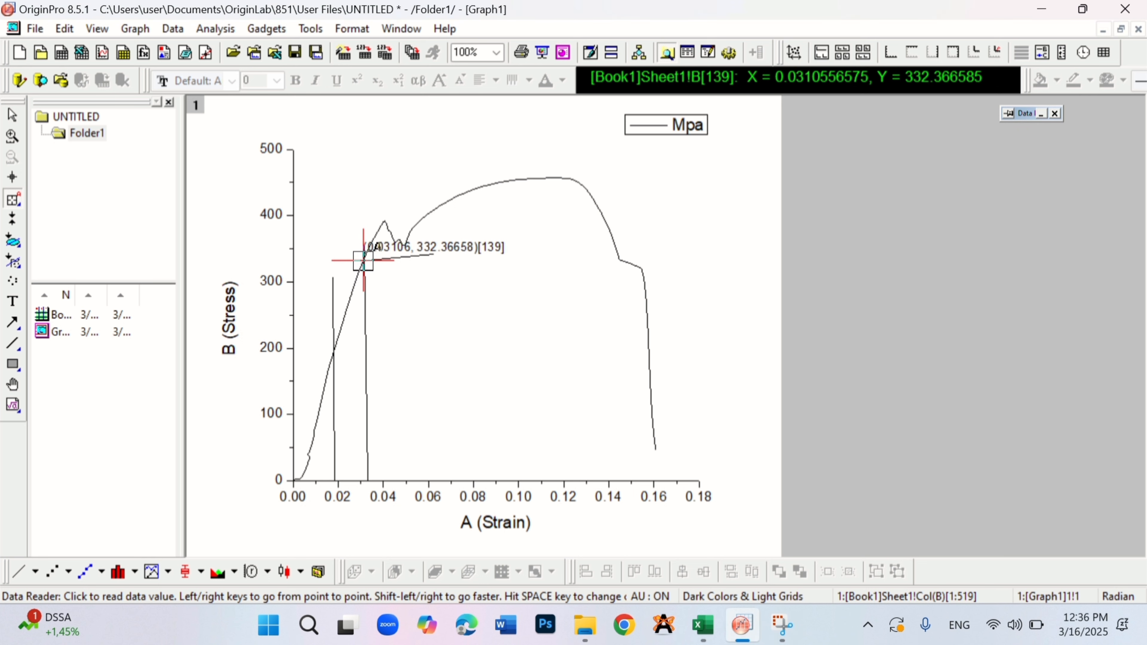
{"action": "left_click", "coordinate": [334, 348]}
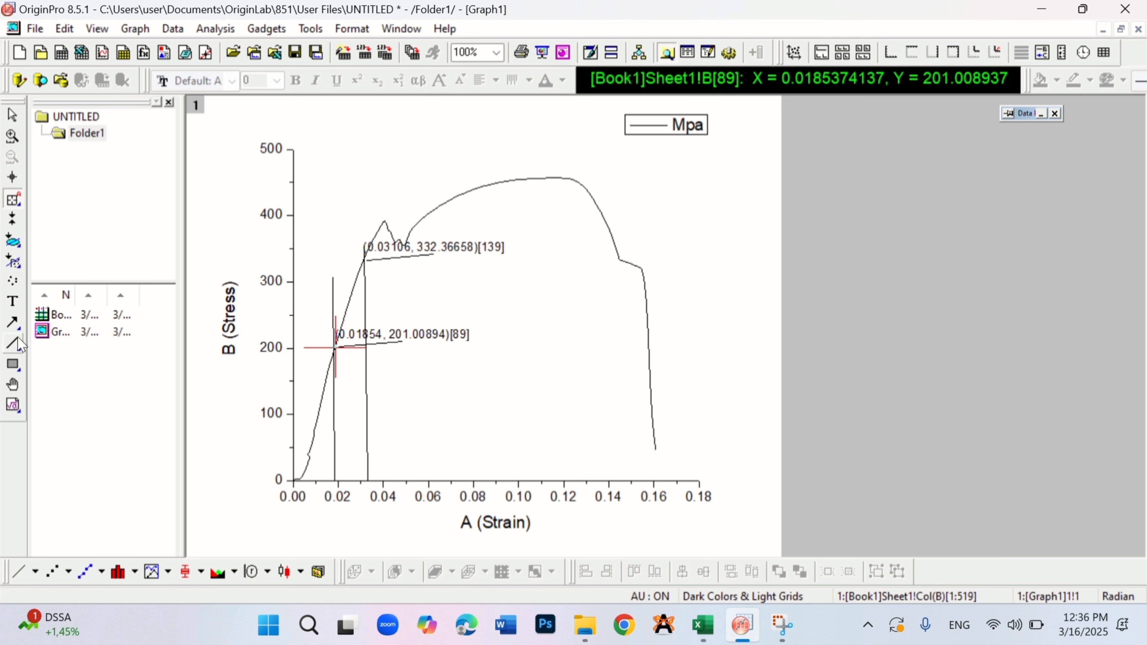
{"action": "left_click", "coordinate": [52, 315]}
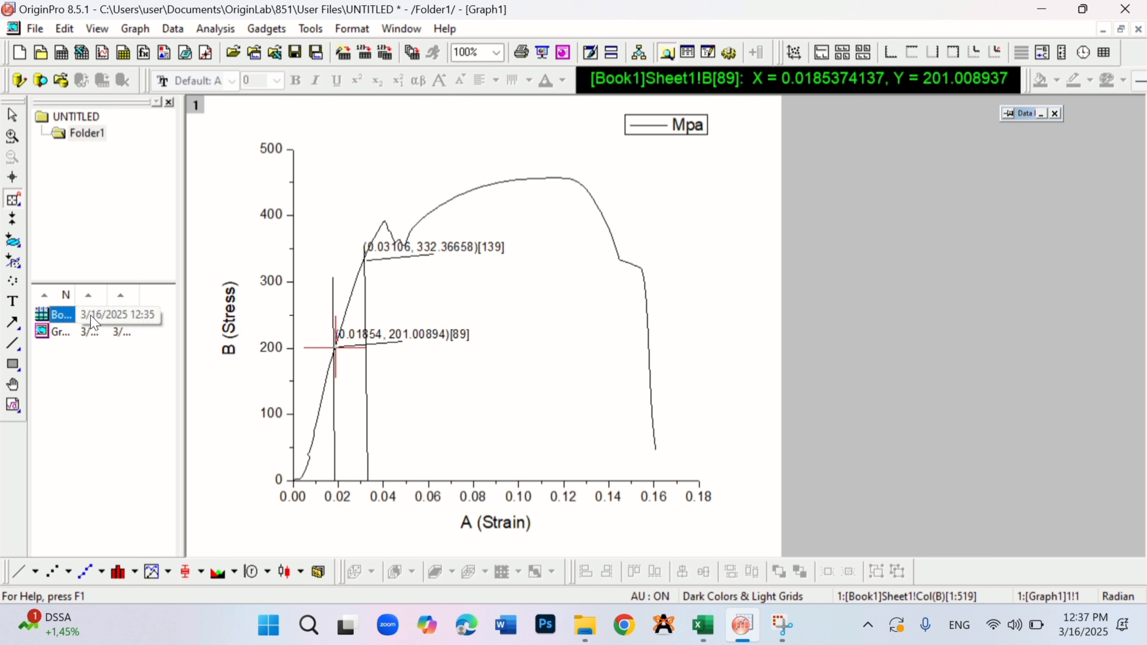
{"action": "left_click", "coordinate": [13, 115]}
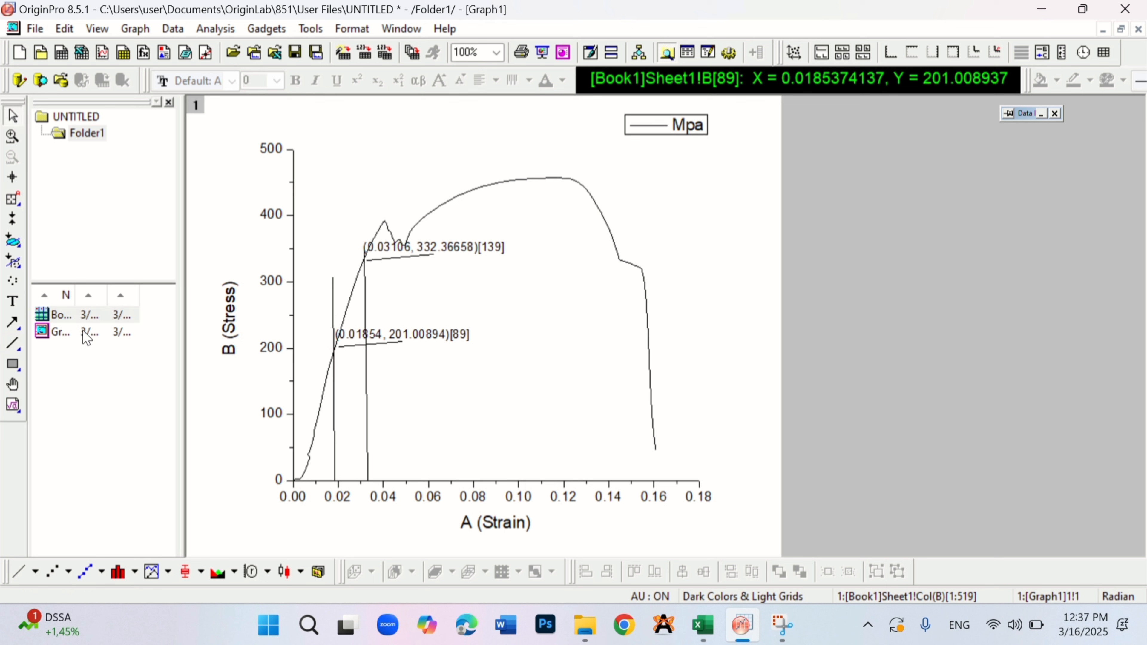
- Plot only rows 89 to 139 of Book1's Strain and Stress columns as a new Line + Symbol graph
{"action": "left_click", "coordinate": [1124, 31]}
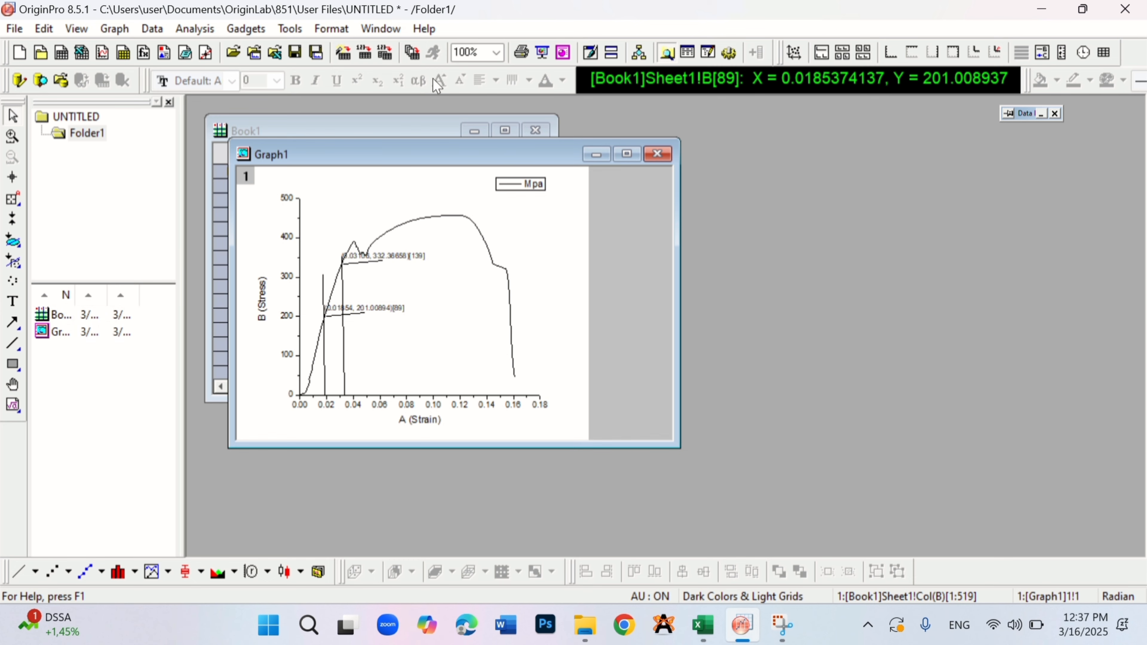
{"action": "left_click", "coordinate": [456, 128]}
{"action": "left_click", "coordinate": [510, 131]}
{"action": "left_click", "coordinate": [541, 270]}
{"action": "scroll", "coordinate": [257, 379], "scroll_direction": "down", "scroll_amount": 18}
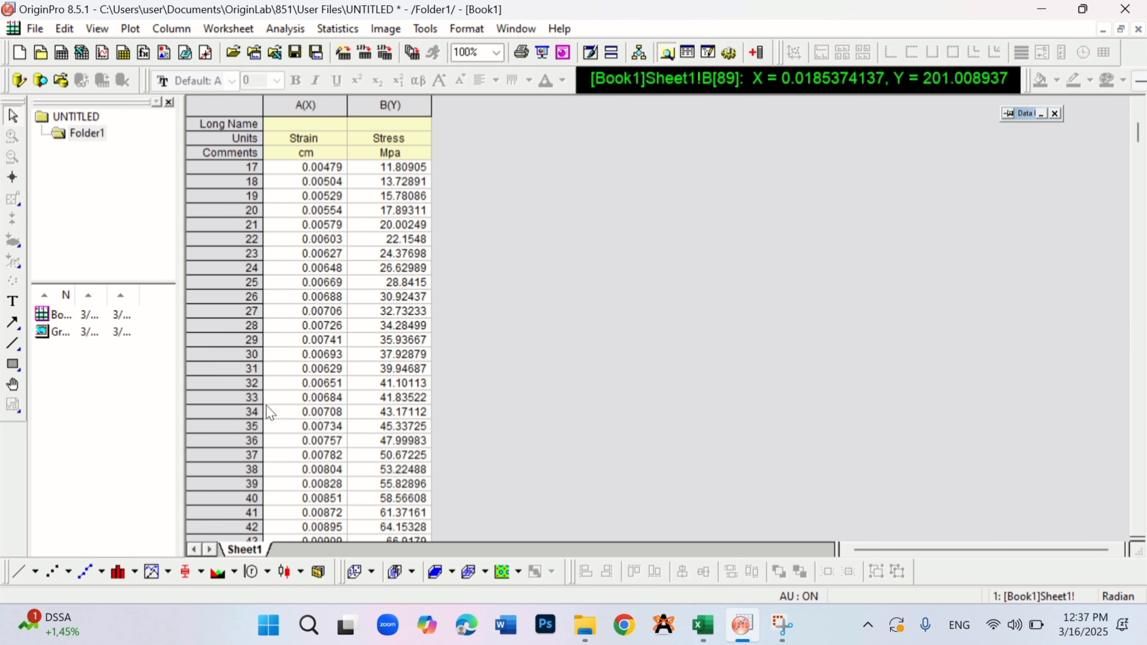
{"action": "scroll", "coordinate": [257, 387], "scroll_direction": "down", "scroll_amount": 7}
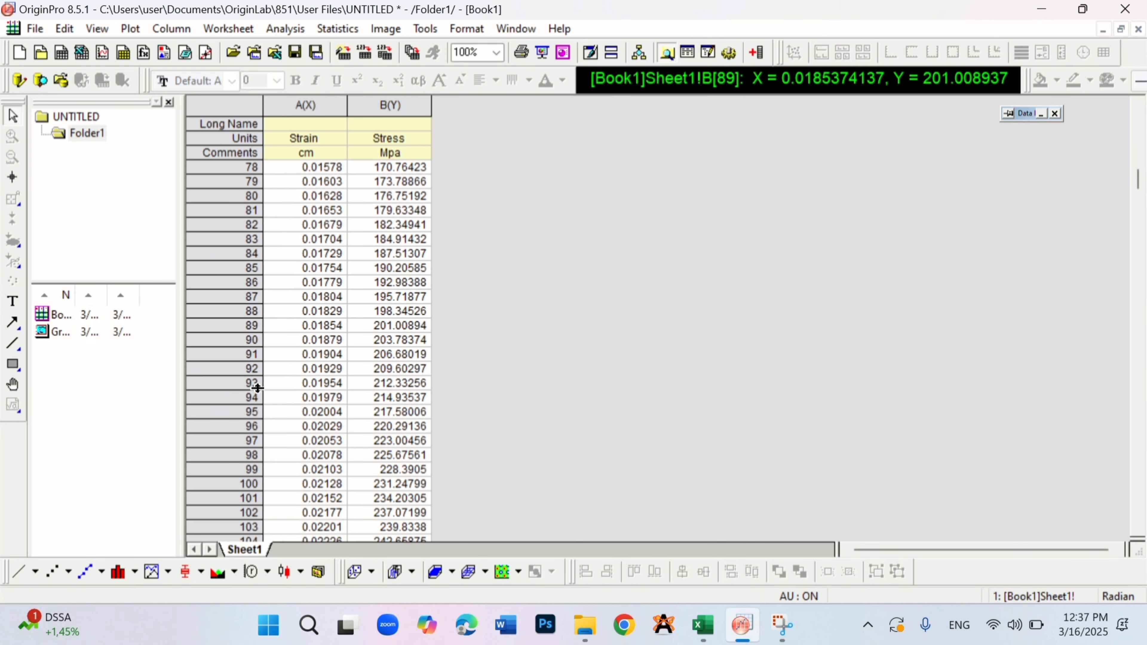
{"action": "left_click_drag", "start_coordinate": [243, 325], "coordinate": [365, 304]}
{"action": "left_click", "coordinate": [68, 572]}
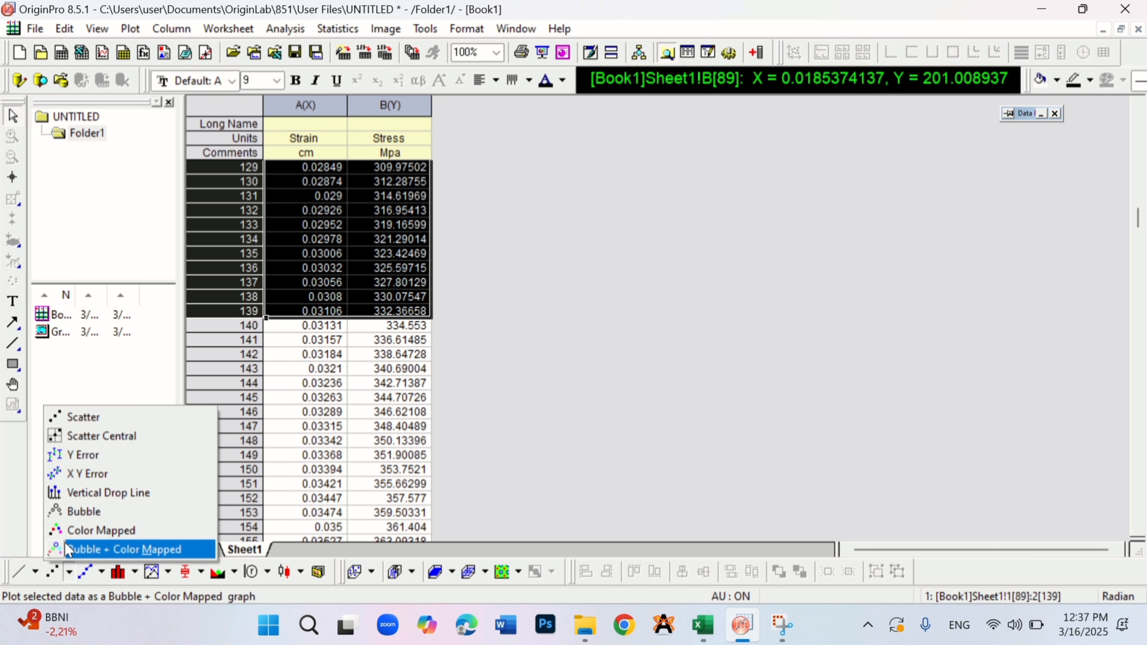
{"action": "left_click", "coordinate": [102, 571]}
{"action": "left_click", "coordinate": [121, 492]}
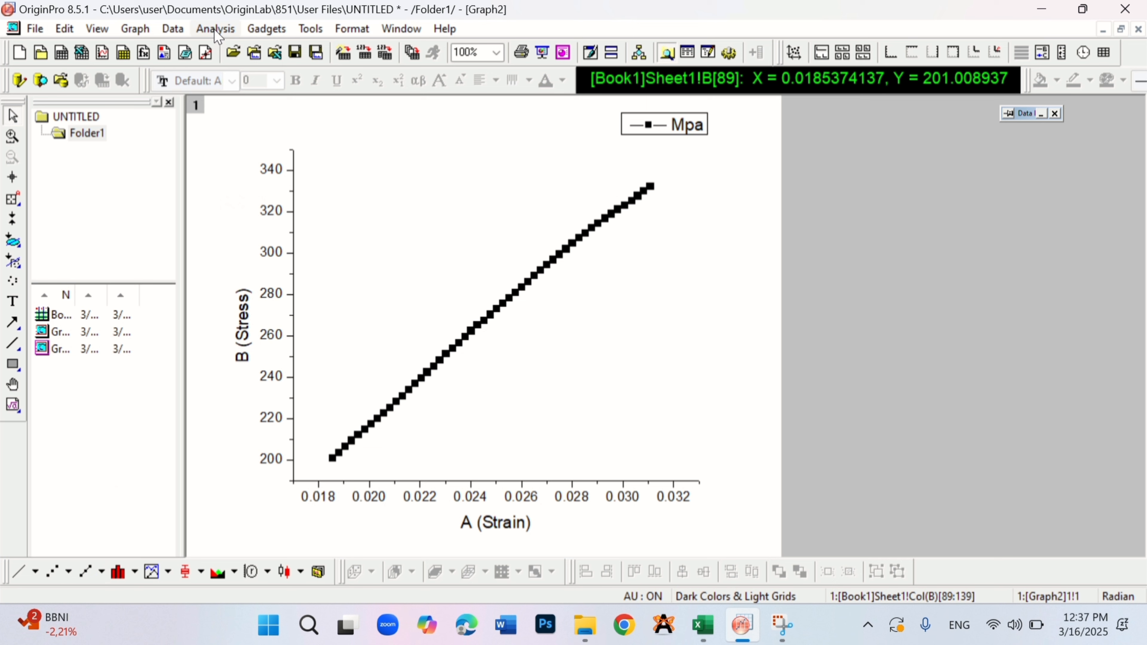
- Run a Linear Fit on the Graph2 data for rows 89 to 139 and open its report sheet
{"action": "left_click", "coordinate": [215, 29]}
{"action": "mouse_move", "coordinate": [176, 30]}
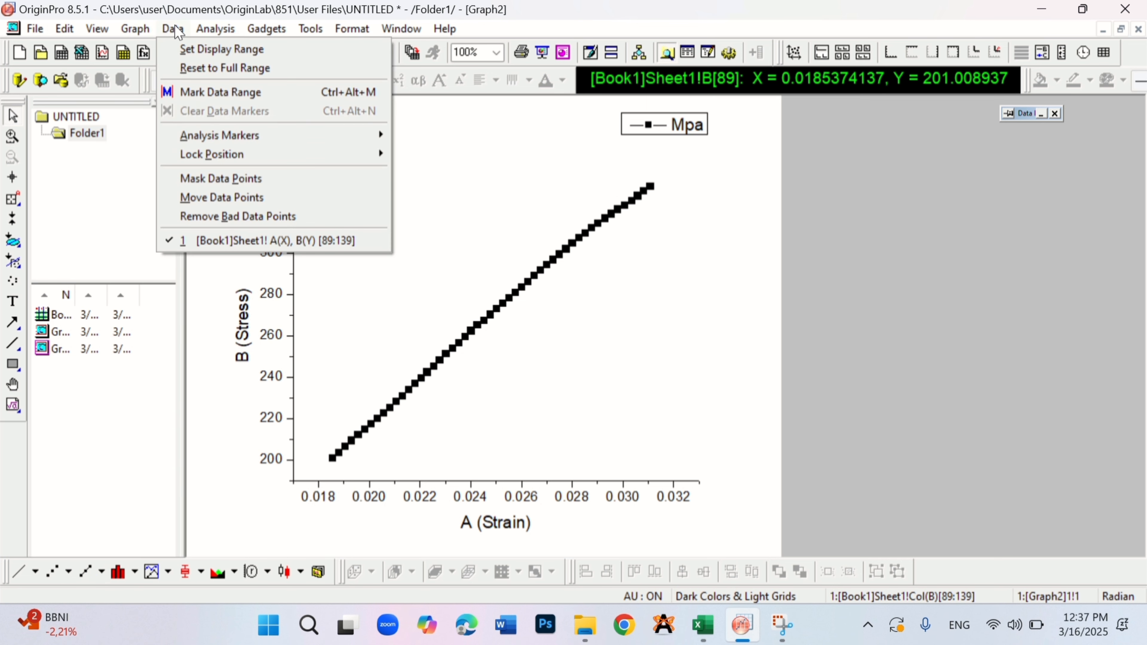
{"action": "mouse_move", "coordinate": [215, 29]}
{"action": "mouse_move", "coordinate": [271, 106]}
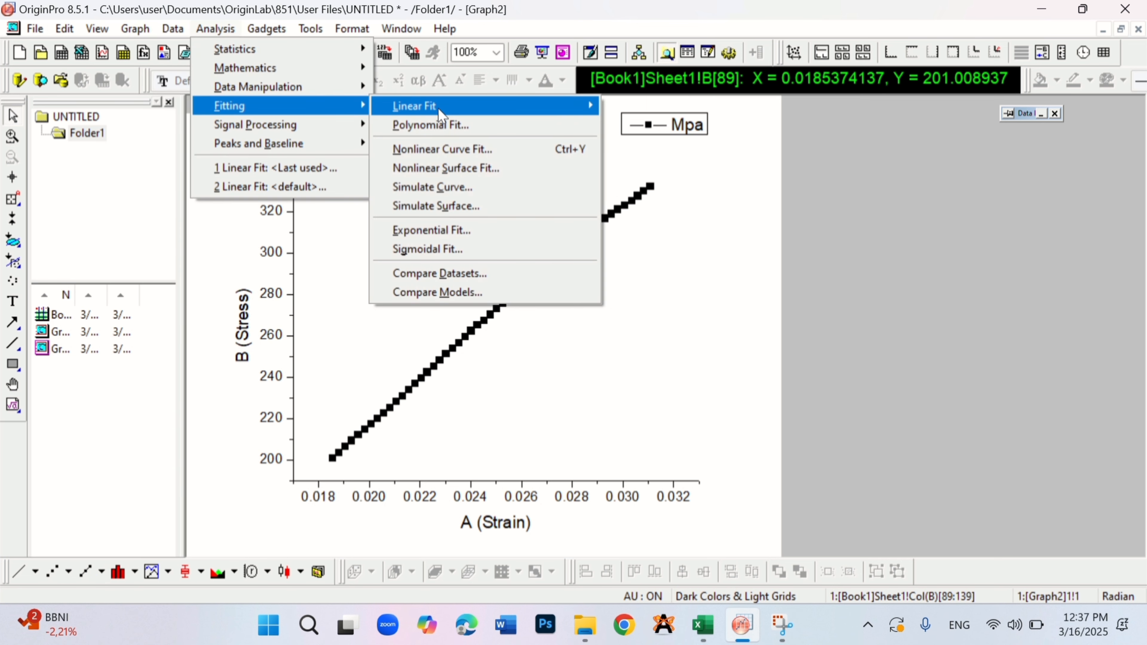
{"action": "mouse_move", "coordinate": [438, 107]}
{"action": "left_click", "coordinate": [633, 130]}
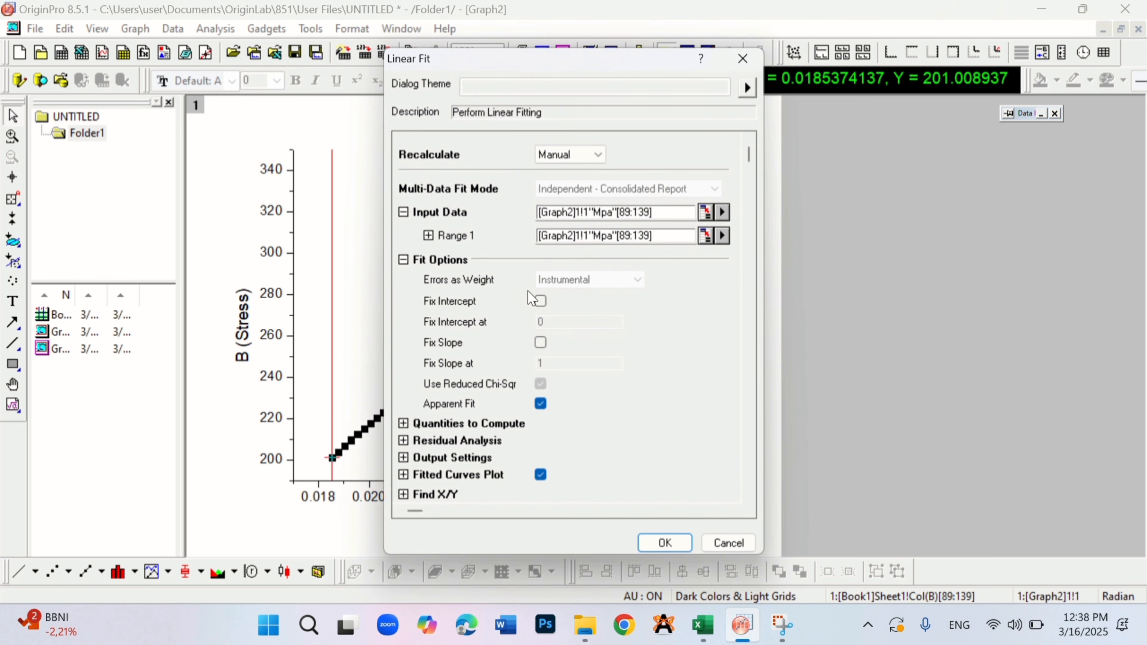
{"action": "left_click", "coordinate": [658, 546]}
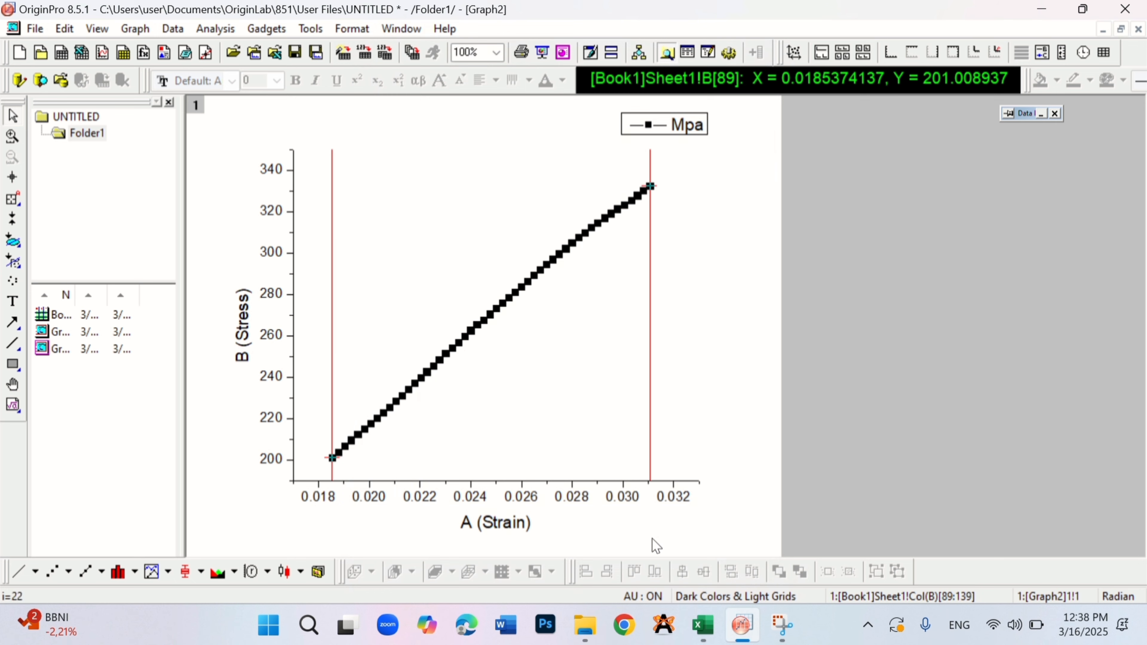
{"action": "left_click", "coordinate": [569, 415]}
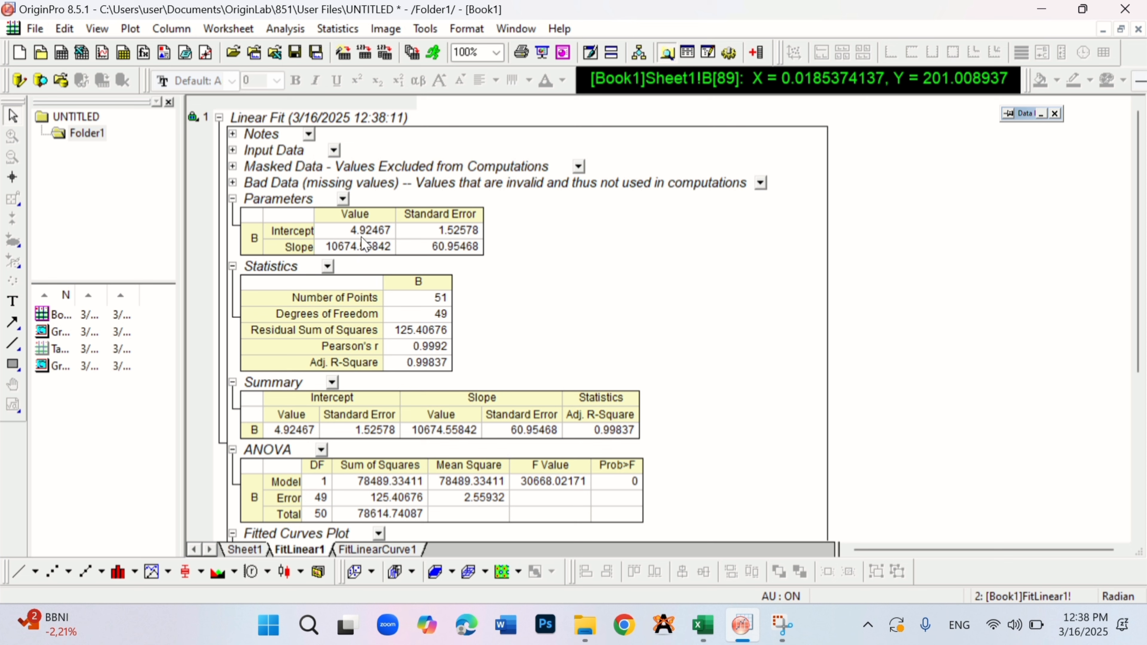
- Return to Graph2, enlarge the fit results table and place it below the fitted line, with the graph maximized
{"action": "left_click", "coordinate": [1121, 30]}
{"action": "left_click", "coordinate": [577, 181]}
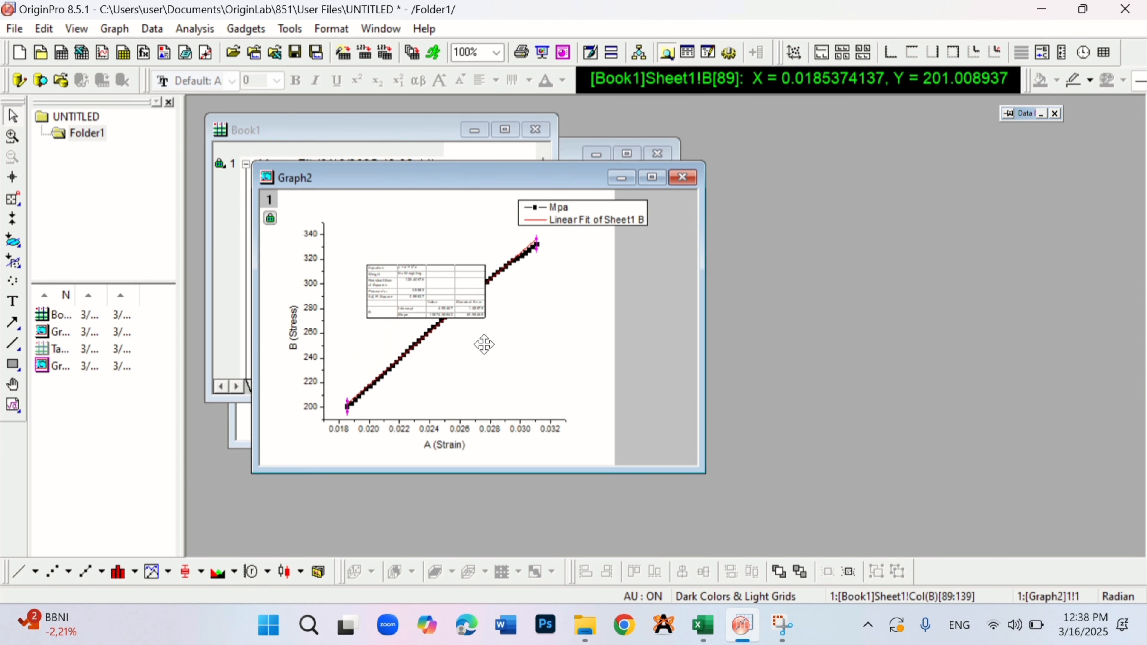
{"action": "left_click_drag", "start_coordinate": [440, 293], "coordinate": [560, 414]}
{"action": "left_click_drag", "start_coordinate": [510, 367], "coordinate": [552, 347]}
{"action": "left_click_drag", "start_coordinate": [592, 303], "coordinate": [564, 322]}
{"action": "left_click_drag", "start_coordinate": [532, 353], "coordinate": [555, 364]}
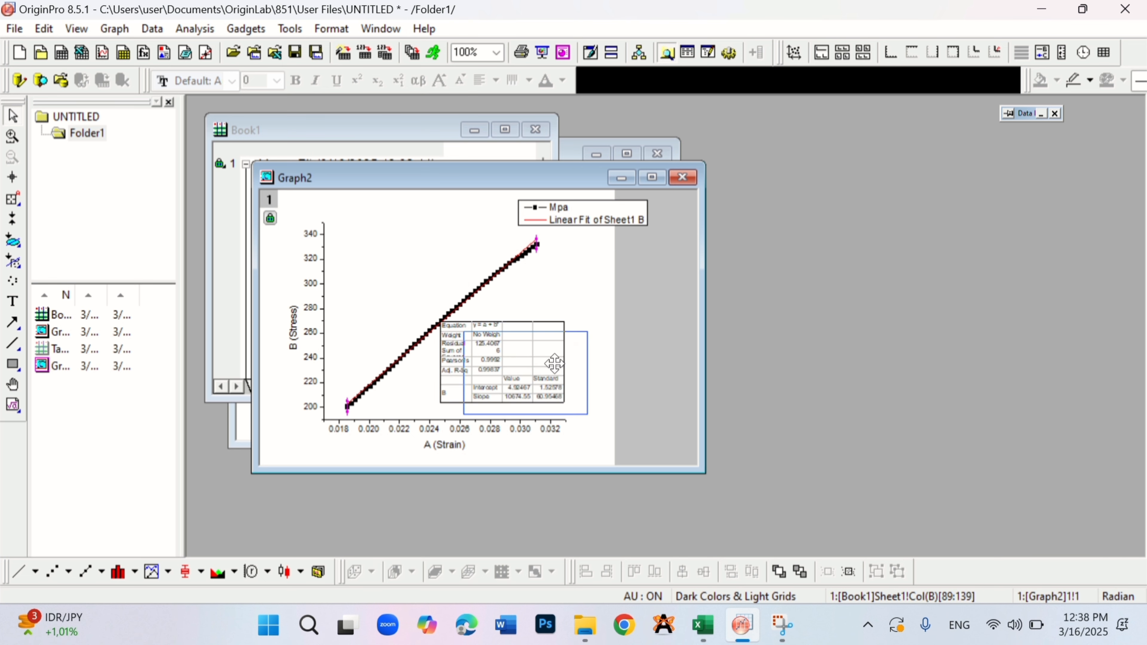
{"action": "left_click", "coordinate": [651, 178]}
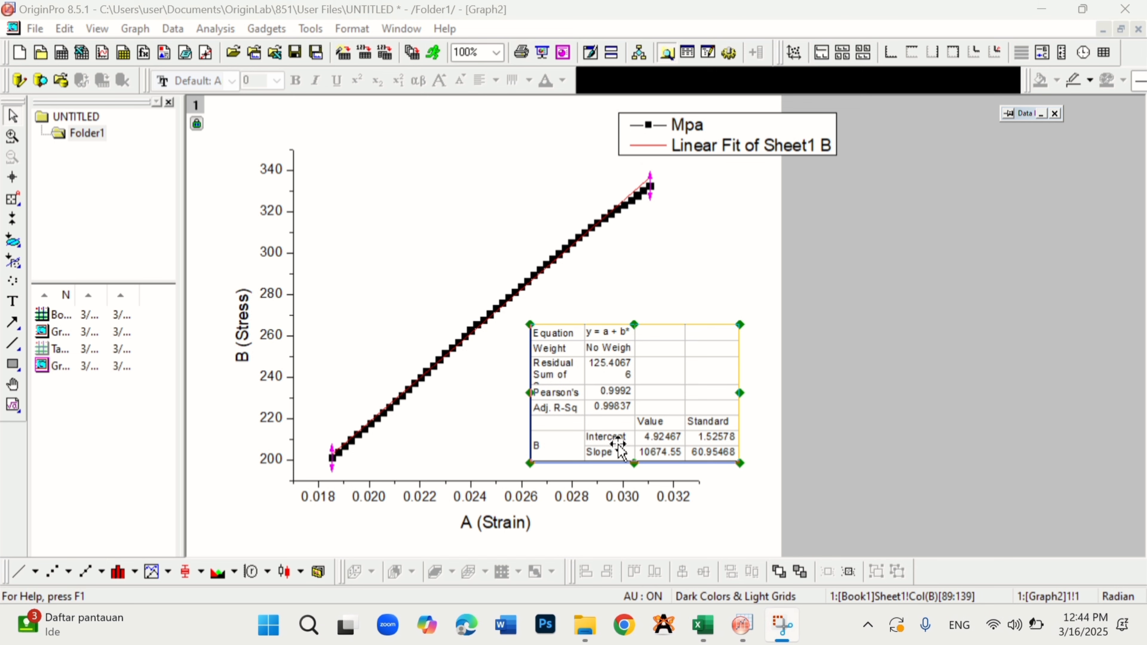
- Run a Linear Fit on the full stress-strain curve in Graph1 and open its report sheet
{"action": "left_click", "coordinate": [1121, 29]}
{"action": "left_click", "coordinate": [426, 156]}
{"action": "left_click", "coordinate": [578, 173]}
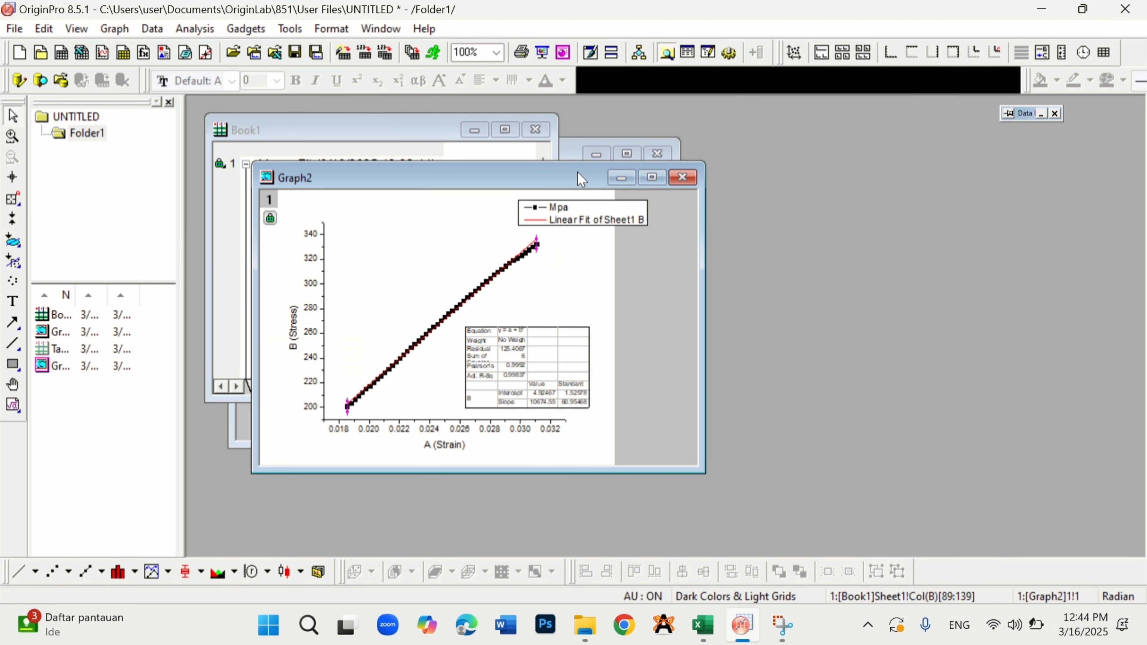
{"action": "left_click", "coordinate": [563, 158]}
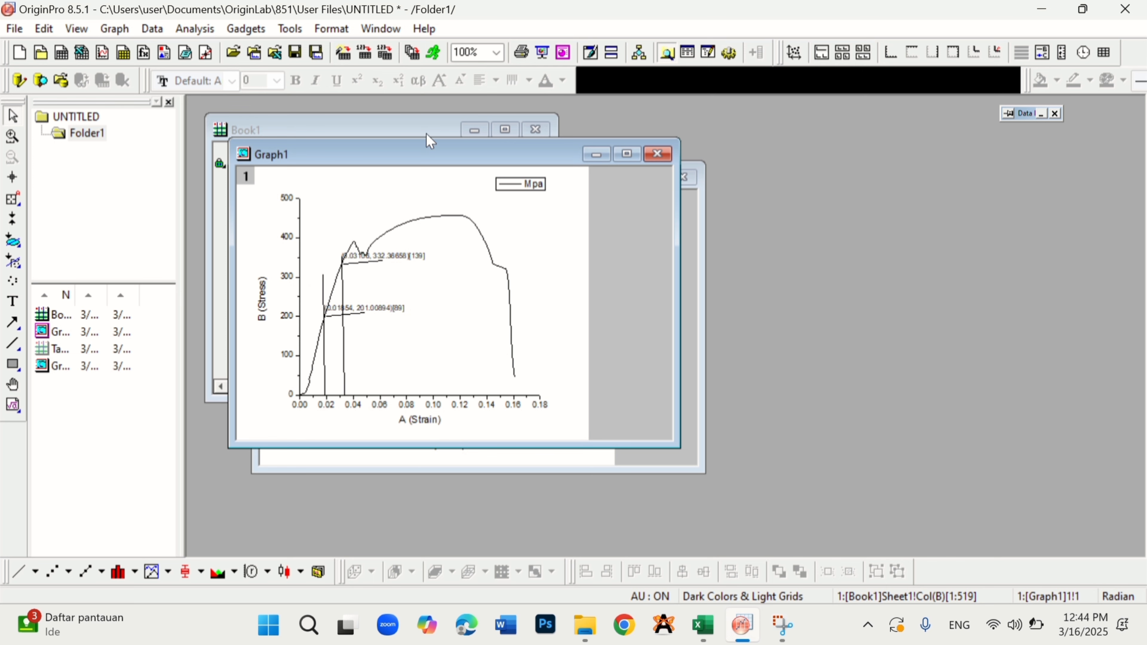
{"action": "left_click", "coordinate": [627, 154]}
{"action": "left_click", "coordinate": [173, 30]}
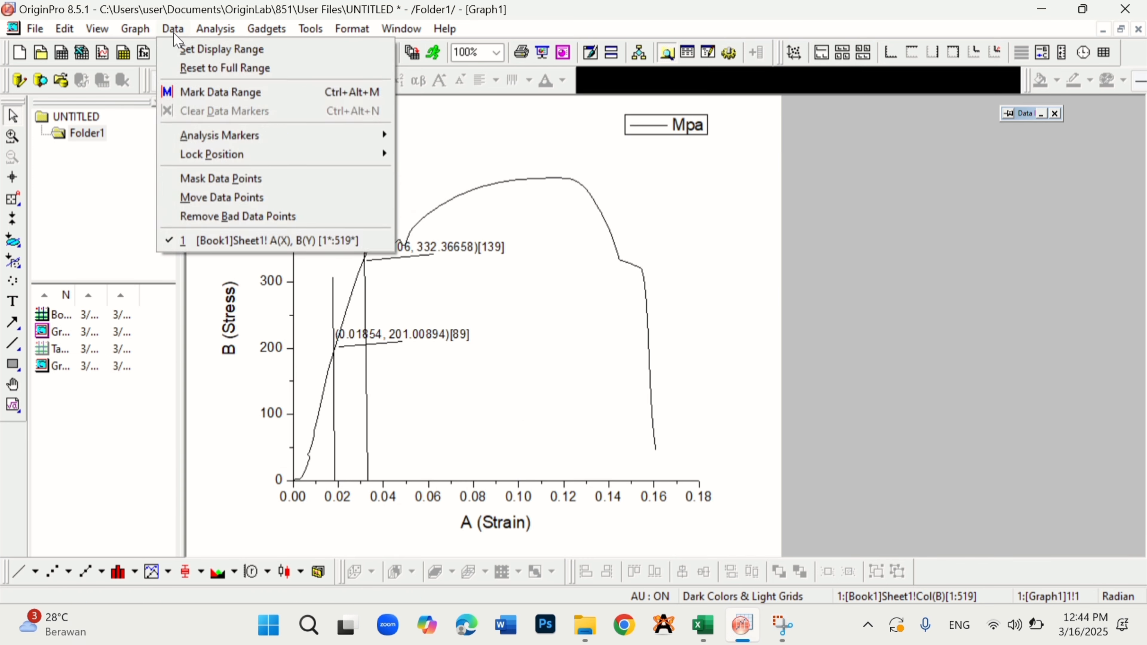
{"action": "mouse_move", "coordinate": [212, 31]}
{"action": "mouse_move", "coordinate": [297, 111]}
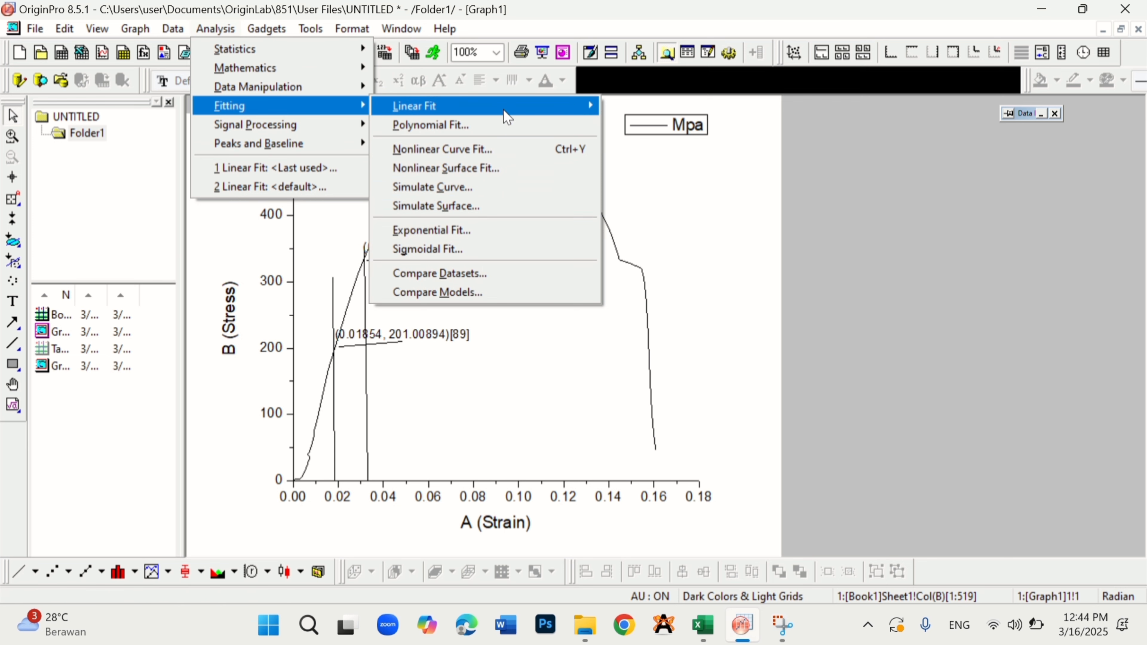
{"action": "mouse_move", "coordinate": [504, 108]}
{"action": "left_click", "coordinate": [628, 129]}
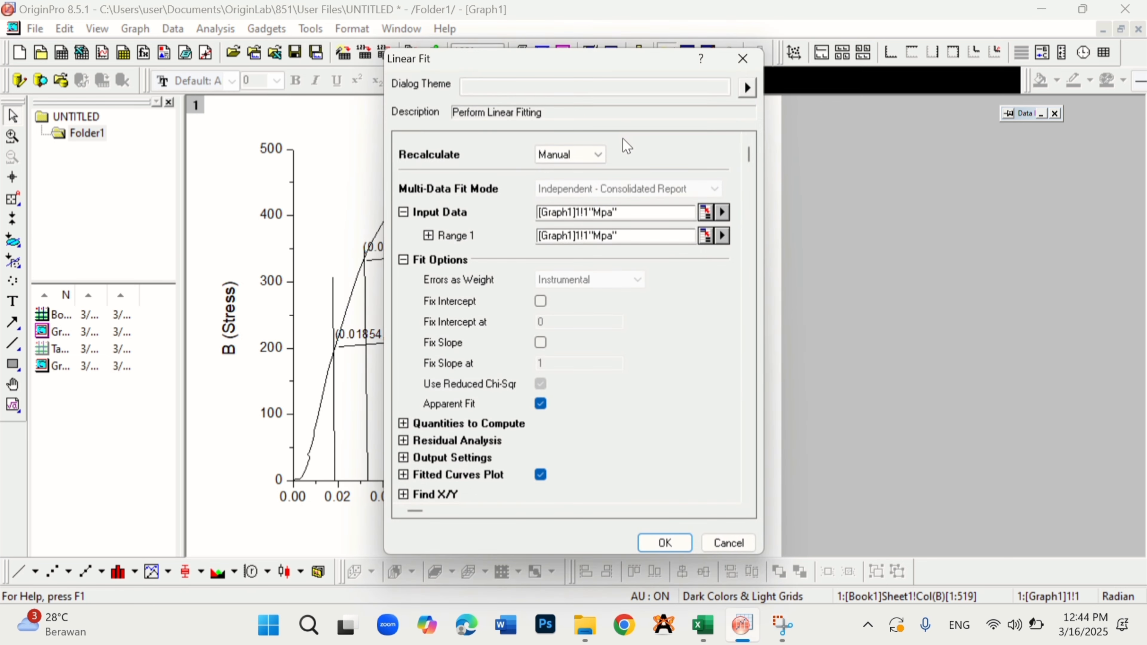
{"action": "left_click", "coordinate": [662, 544]}
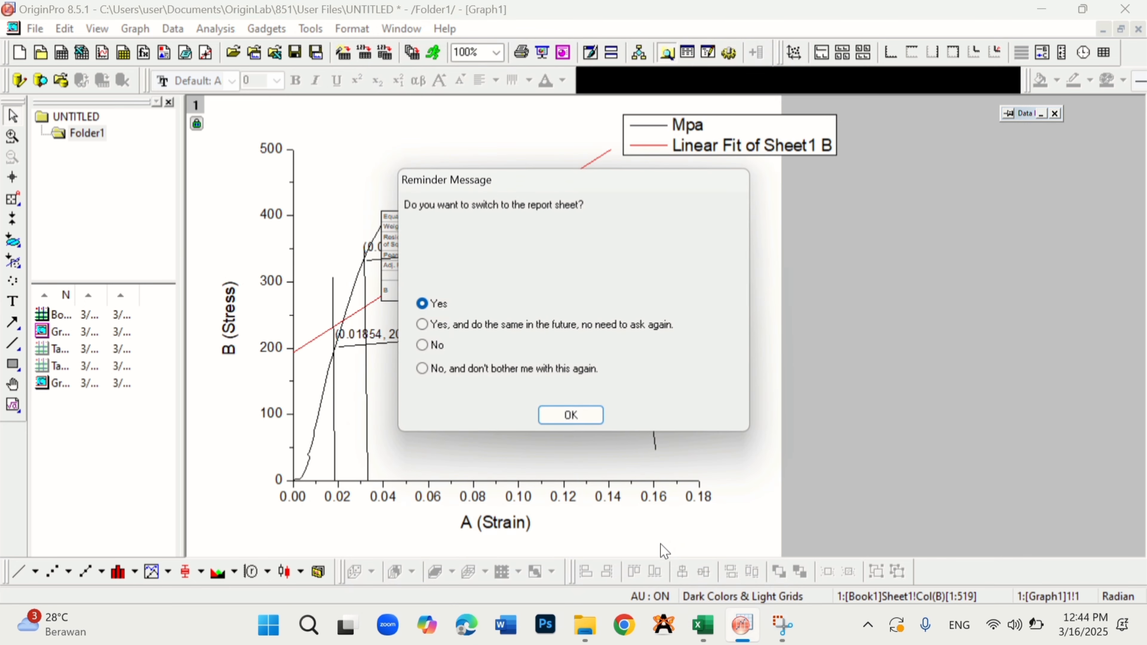
{"action": "left_click", "coordinate": [598, 415]}
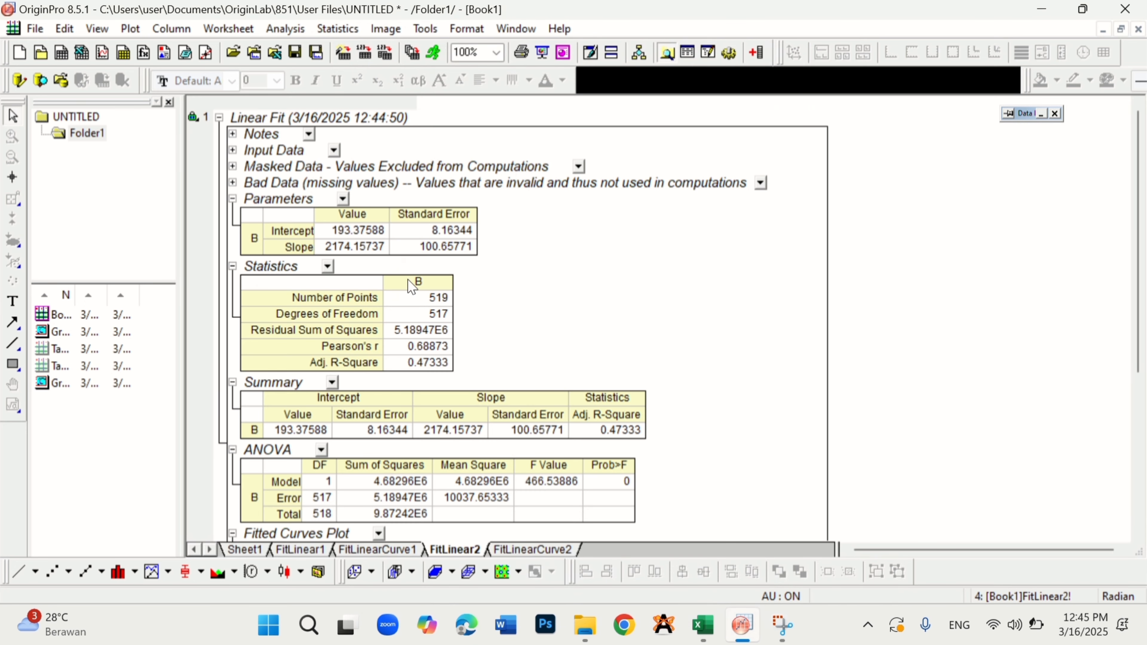
- Return to Graph1, maximize it, and move the fit results table into the empty area below the curve
{"action": "left_click", "coordinate": [1121, 29]}
{"action": "left_click", "coordinate": [569, 157]}
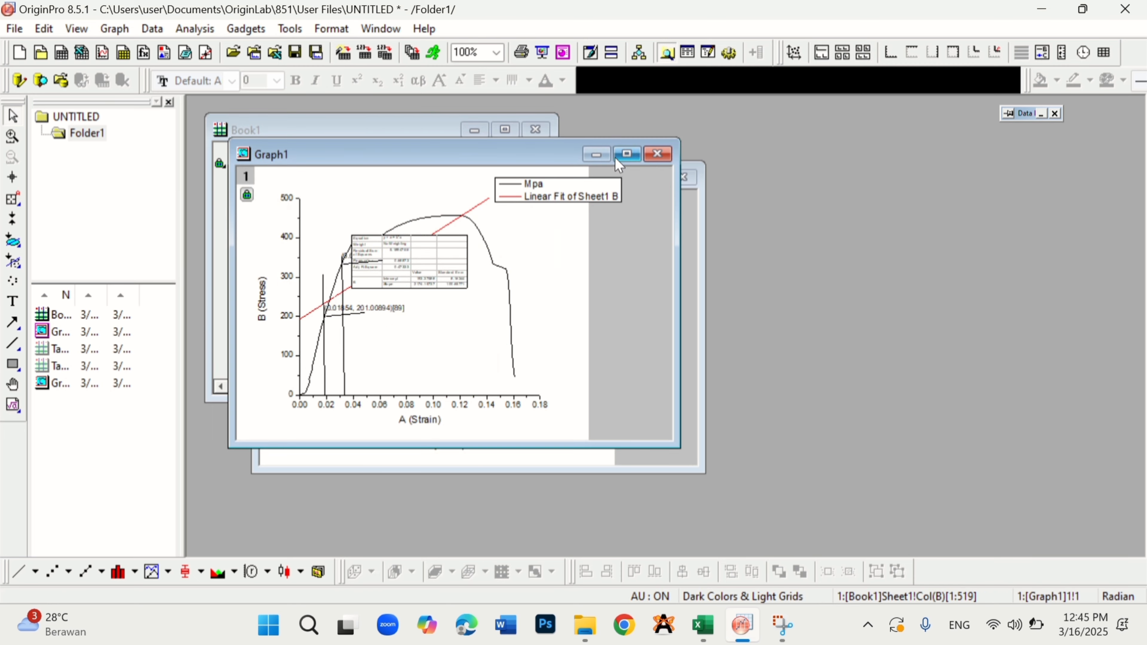
{"action": "left_click", "coordinate": [637, 155]}
{"action": "left_click_drag", "start_coordinate": [590, 246], "coordinate": [593, 409]}
- Annotate the stress-strain curve's maximum as point 441 (0.12109, 456.44202) and move the label above the curve
{"action": "left_click", "coordinate": [13, 199]}
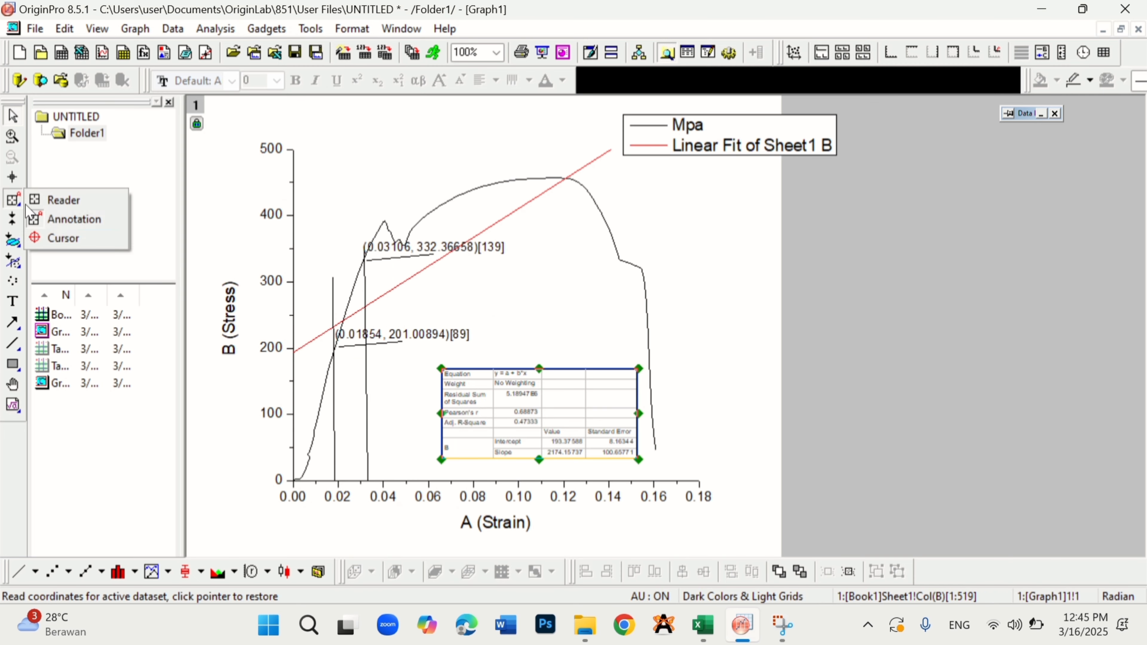
{"action": "left_click", "coordinate": [61, 228]}
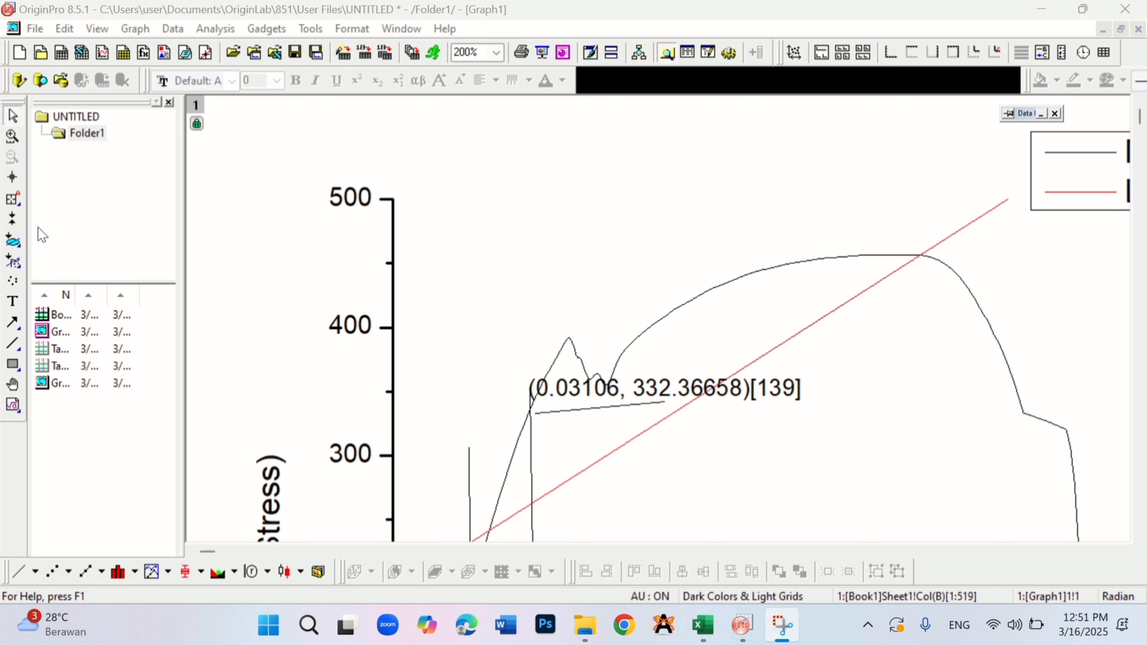
{"action": "left_click", "coordinate": [23, 209]}
{"action": "left_click", "coordinate": [61, 199]}
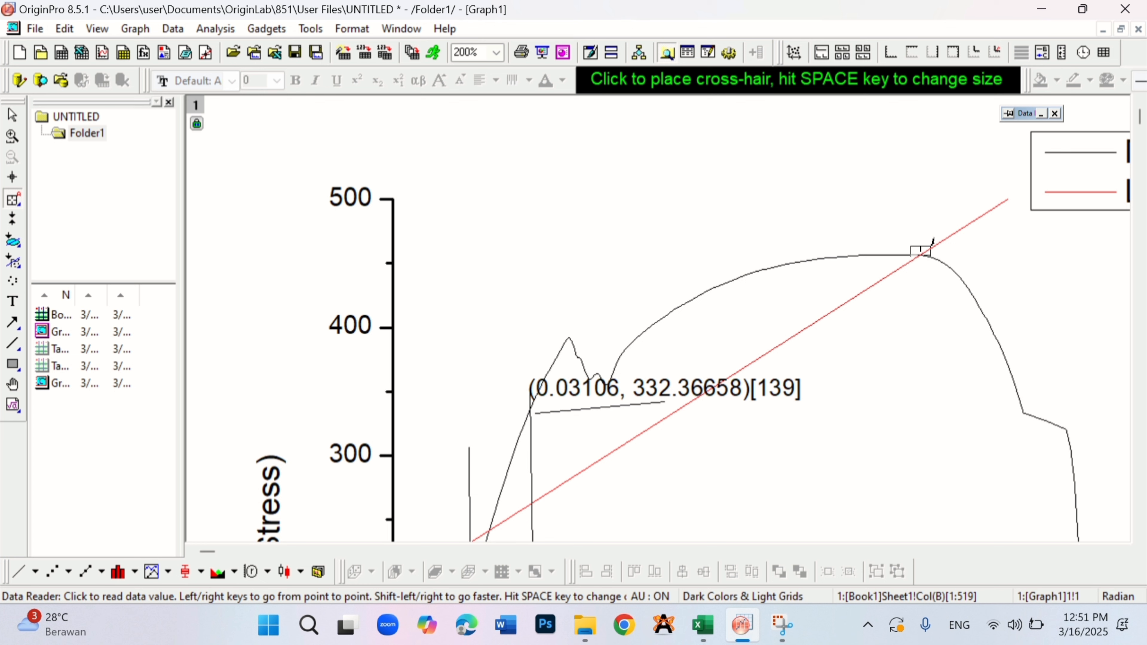
{"action": "left_click", "coordinate": [920, 251]}
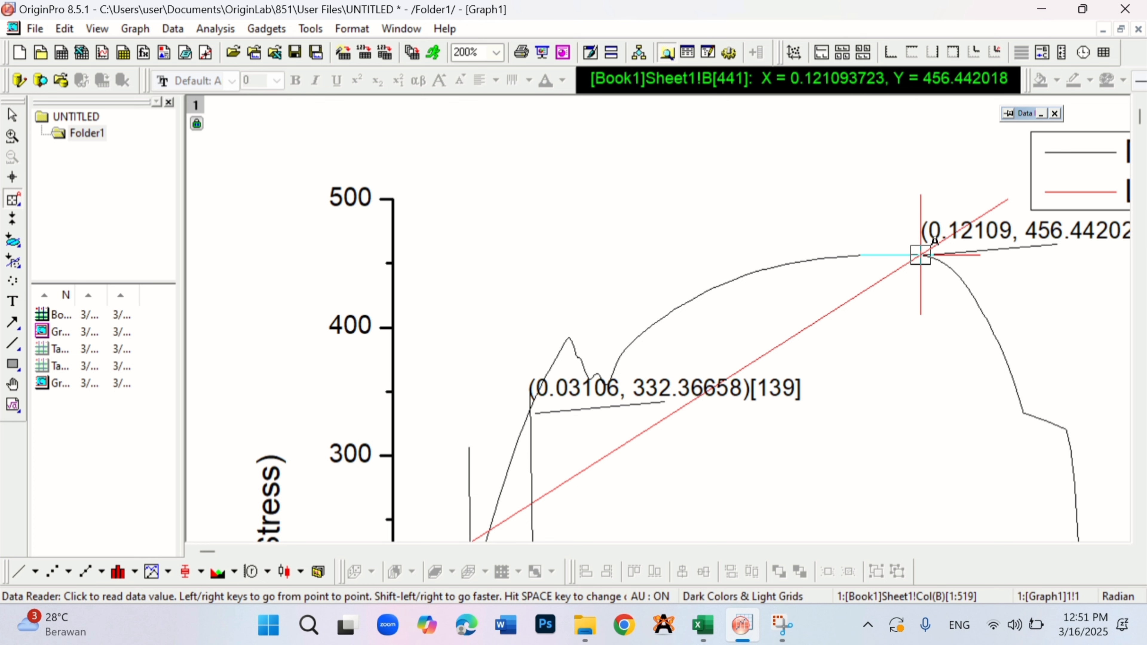
{"action": "key", "text": "Escape"}
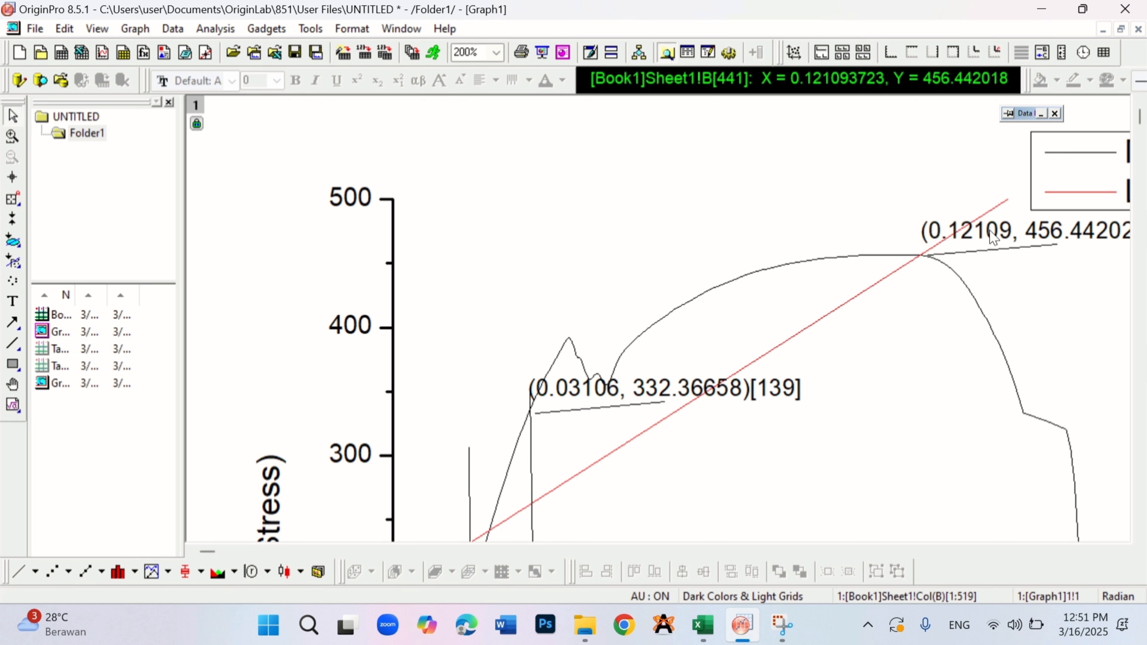
{"action": "left_click_drag", "start_coordinate": [992, 236], "coordinate": [734, 208]}
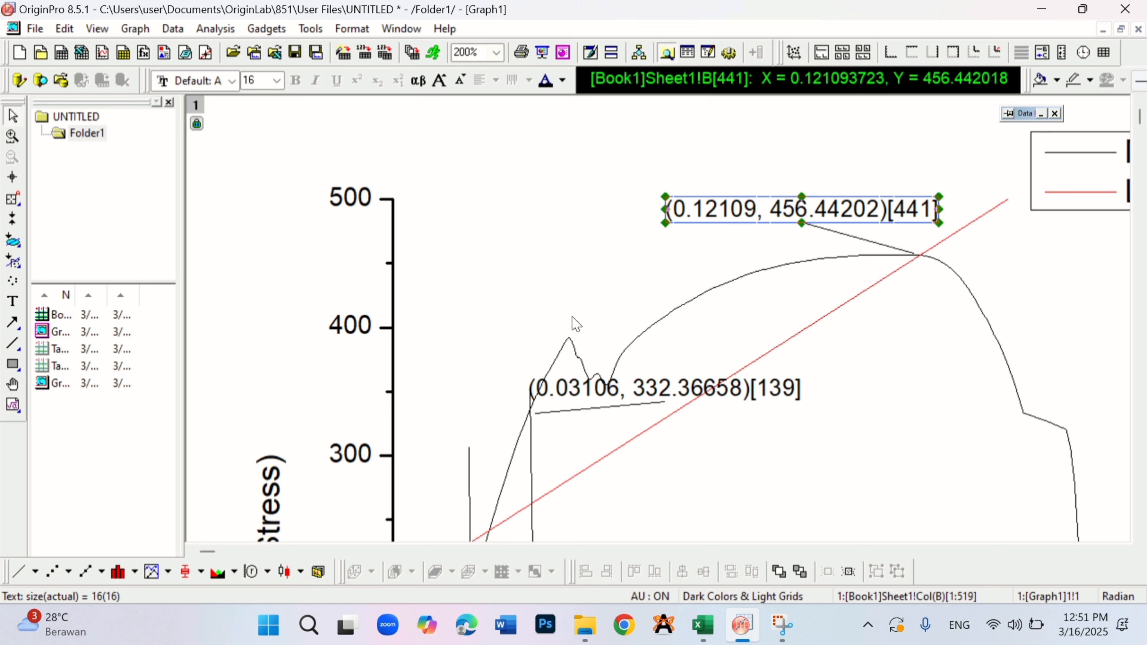
{"action": "left_click_drag", "start_coordinate": [721, 219], "coordinate": [755, 183]}
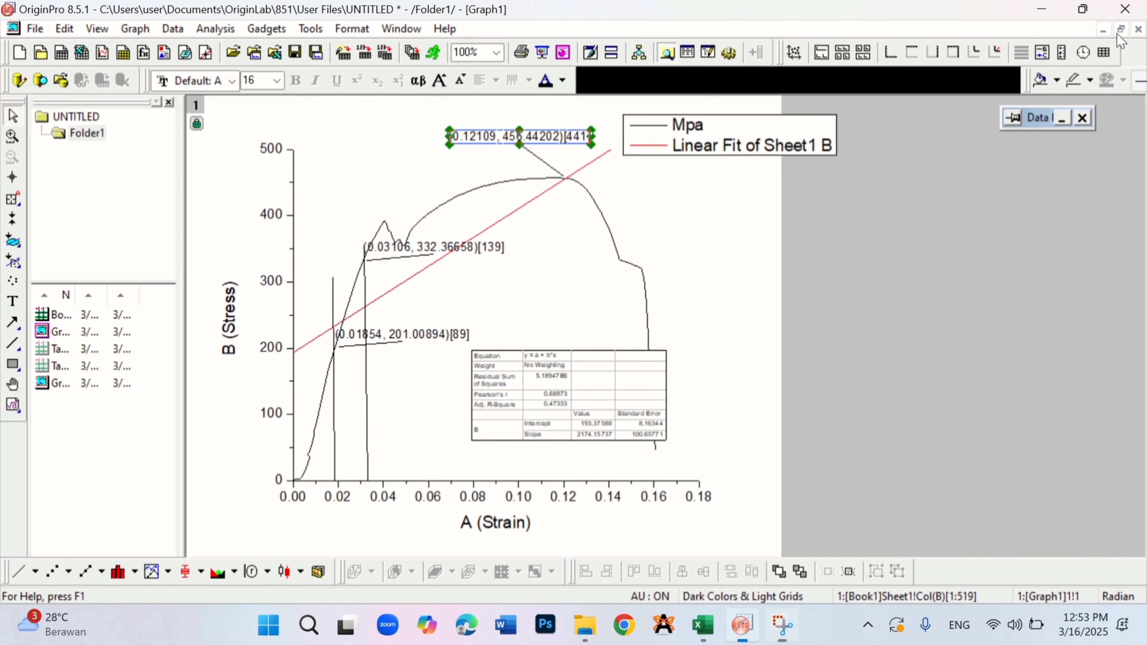
- Spread out the overlapping Graph1 and Book1 windows, and maximize Graph2 to show its linear fit results
{"action": "left_click", "coordinate": [1120, 30]}
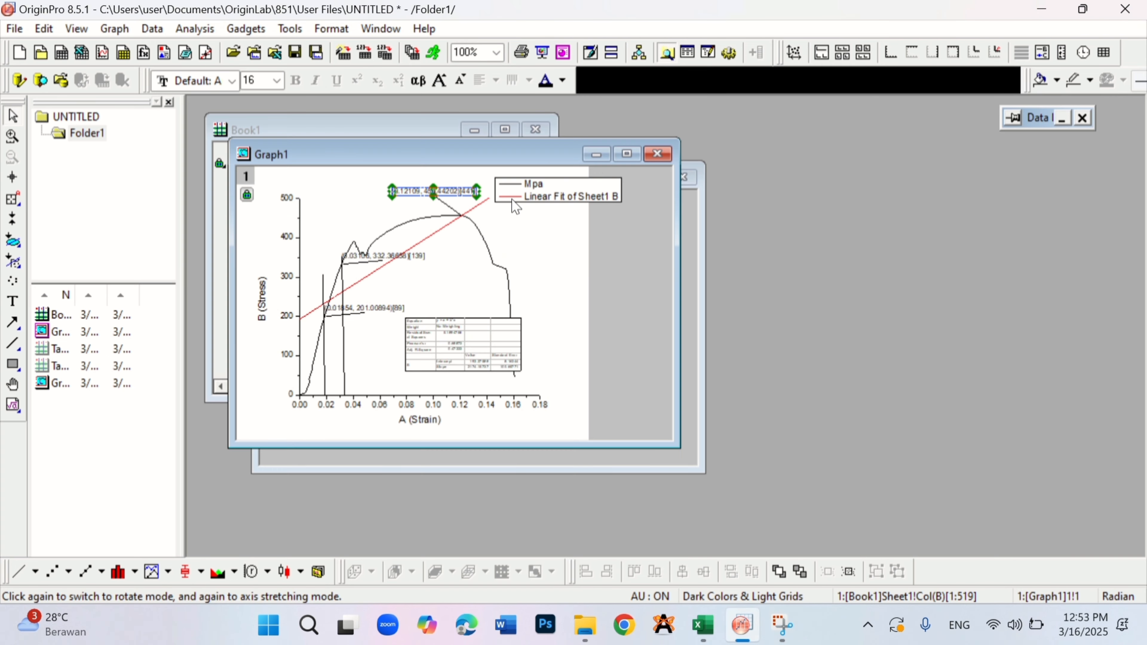
{"action": "left_click_drag", "start_coordinate": [494, 147], "coordinate": [522, 241]}
{"action": "left_click_drag", "start_coordinate": [430, 115], "coordinate": [431, 146]}
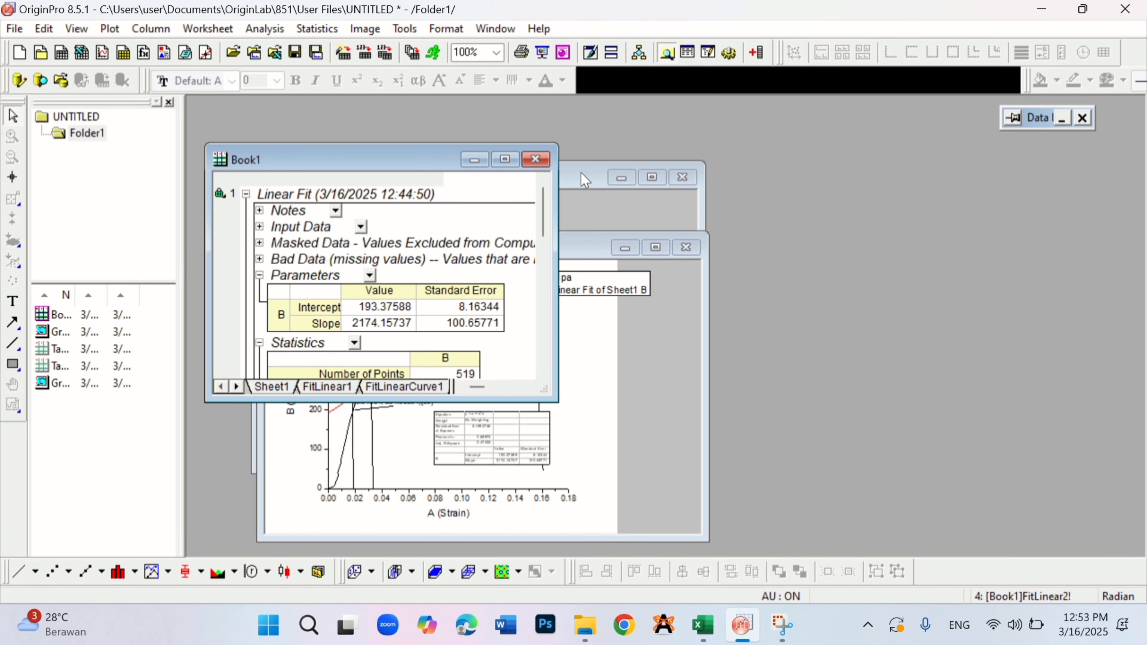
{"action": "left_click", "coordinate": [581, 180]}
{"action": "left_click", "coordinate": [652, 178]}
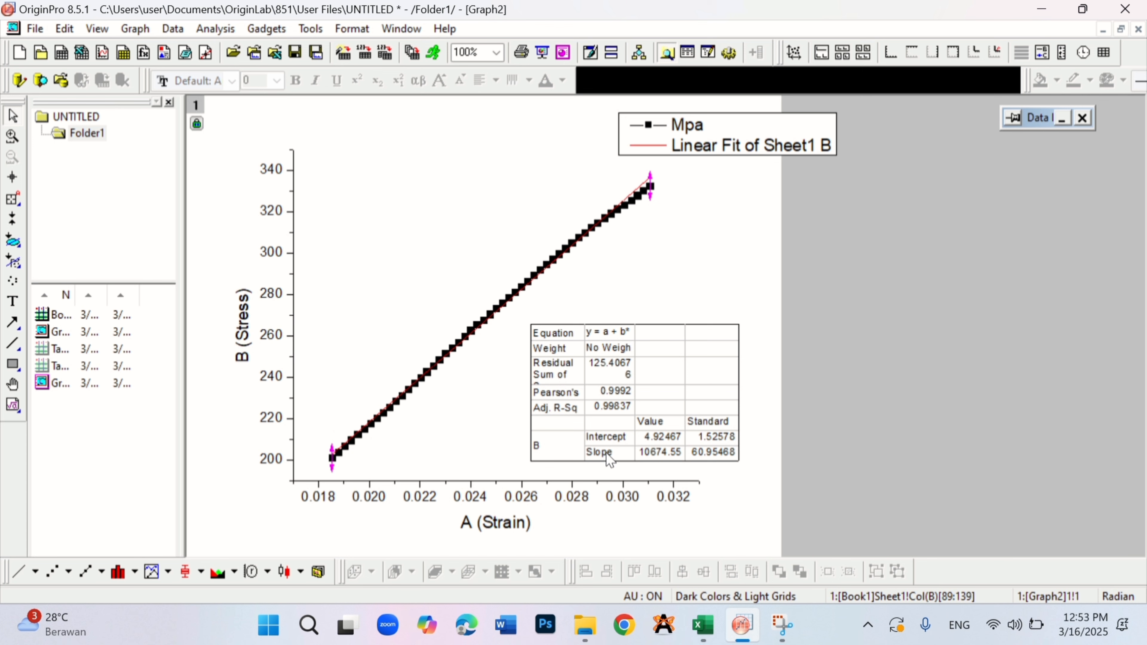
- Switch to the Tutor workbook in Excel and set the 0.2% offset stress formula in I3 to =F3*10674.55
{"action": "mouse_move", "coordinate": [703, 626]}
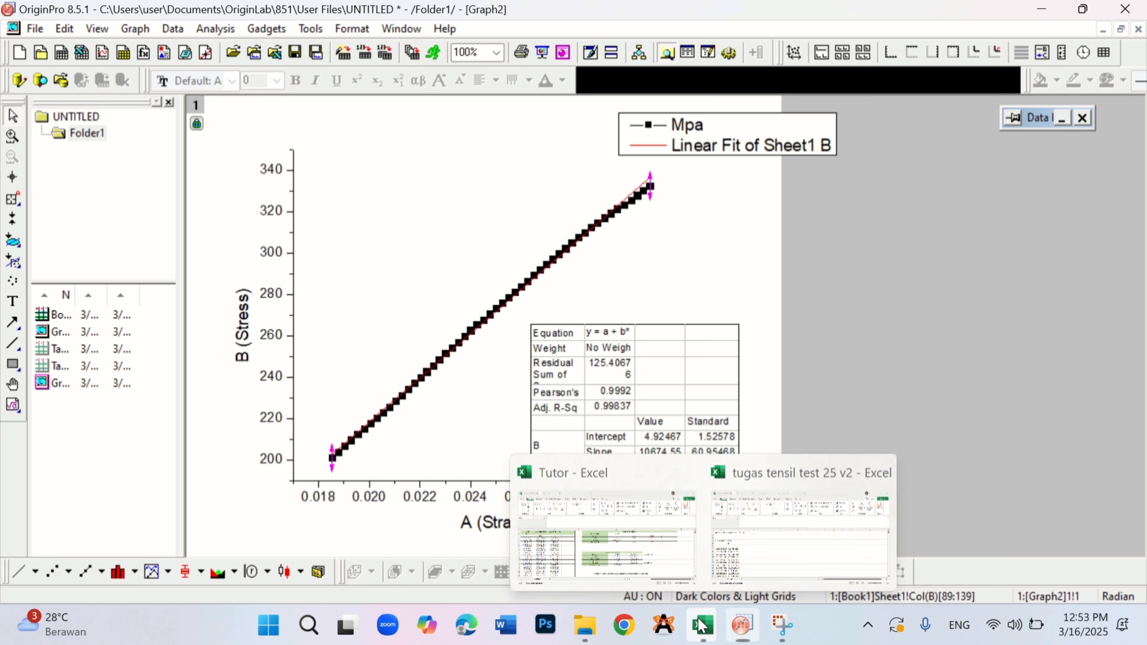
{"action": "left_click", "coordinate": [596, 565]}
{"action": "left_click", "coordinate": [238, 297]}
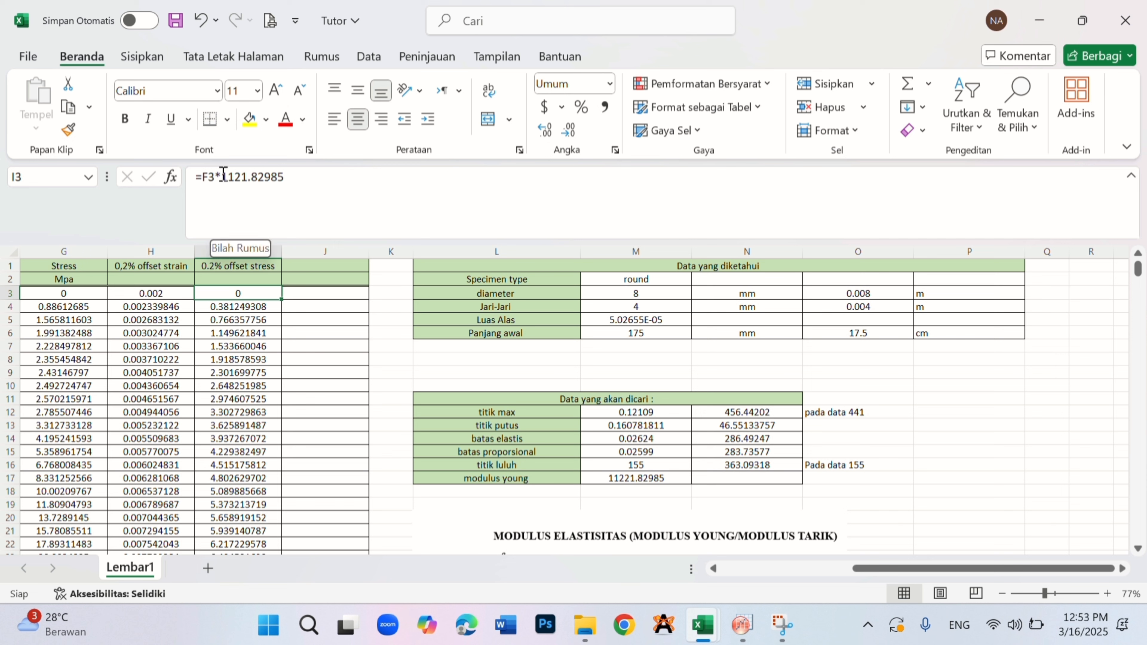
{"action": "left_click_drag", "start_coordinate": [223, 176], "coordinate": [290, 179]}
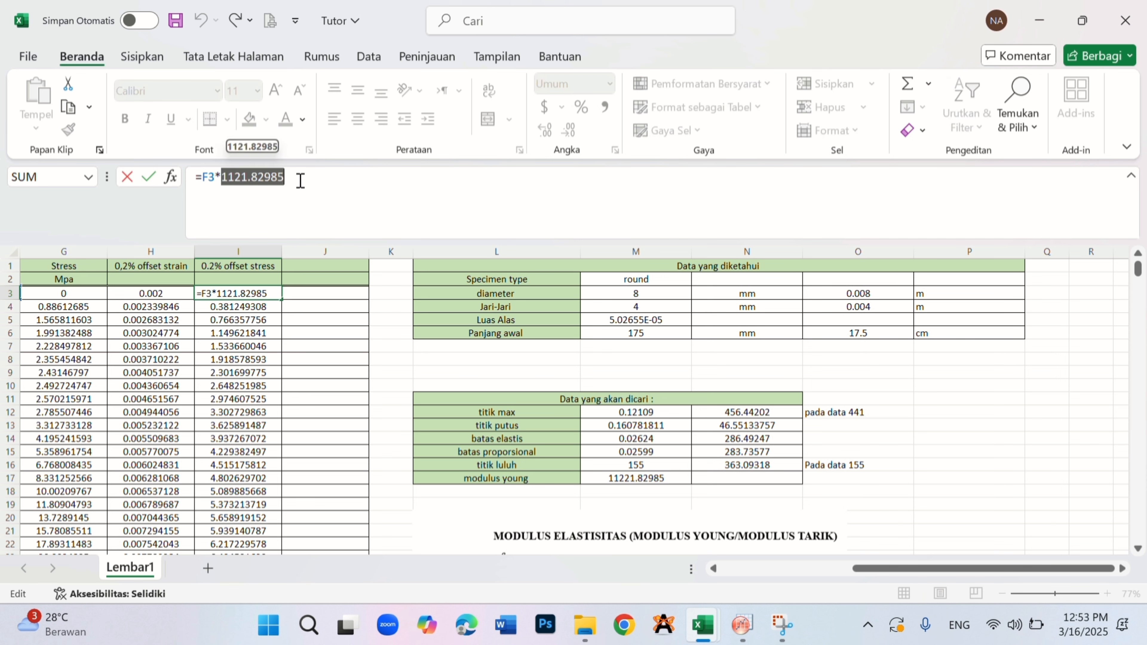
{"action": "type", "text": "10"}
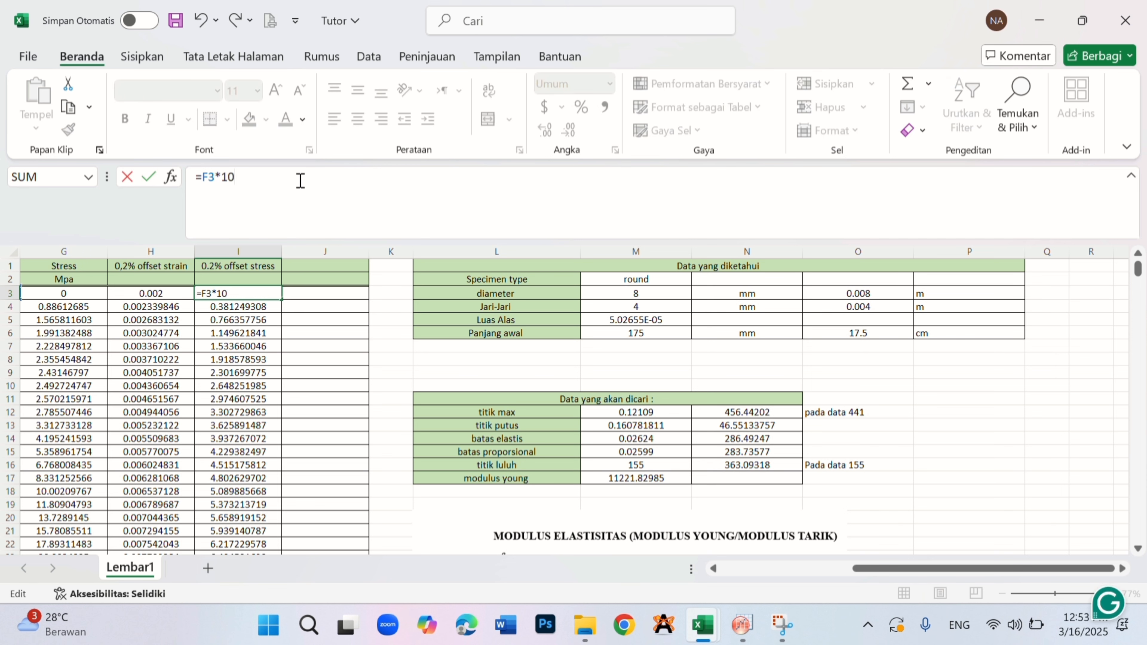
{"action": "type", "text": "674.55"}
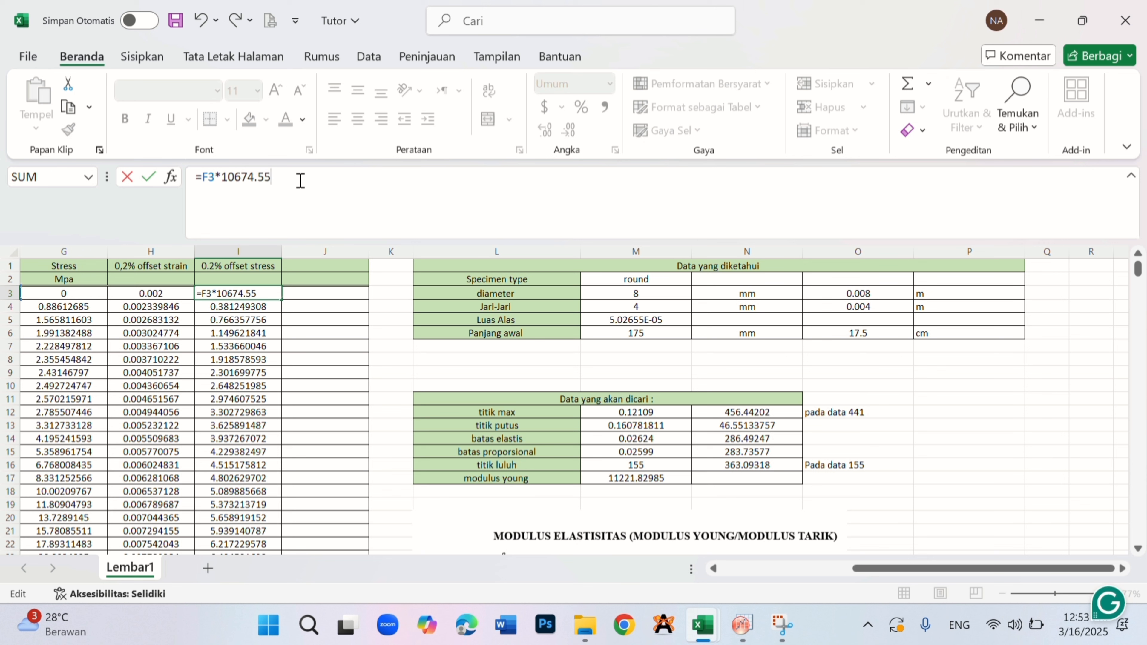
{"action": "key", "text": "Return"}
- Fill the I3 formula down the whole 0.2% offset stress column
{"action": "left_click", "coordinate": [250, 293]}
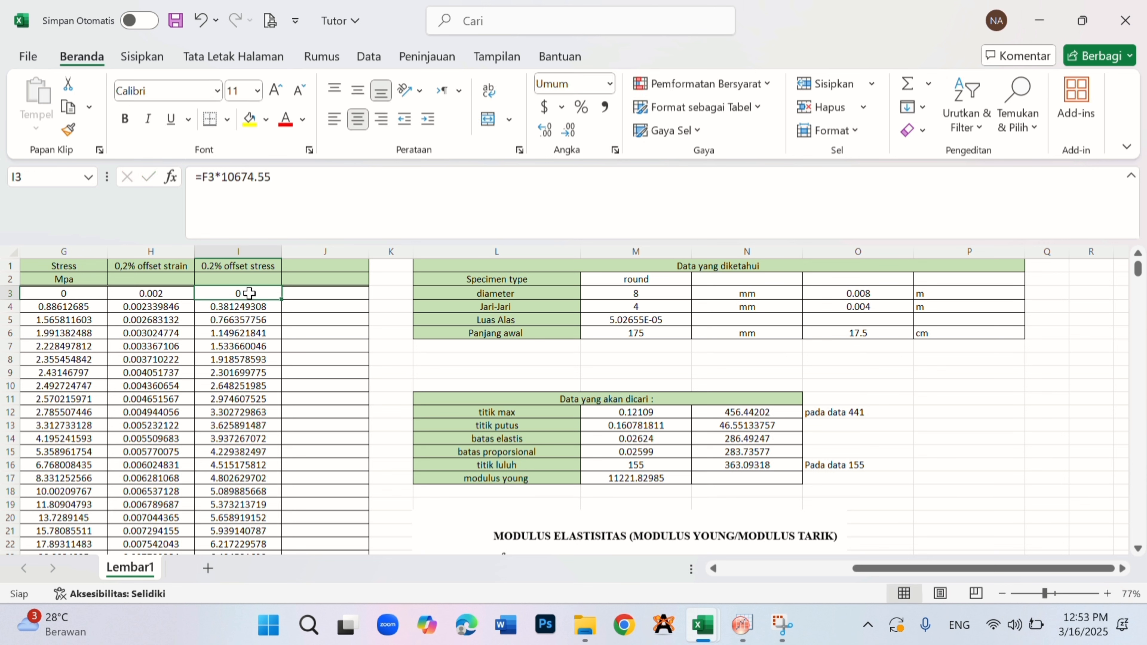
{"action": "double_click", "coordinate": [283, 300]}
{"action": "key", "text": "F2"}
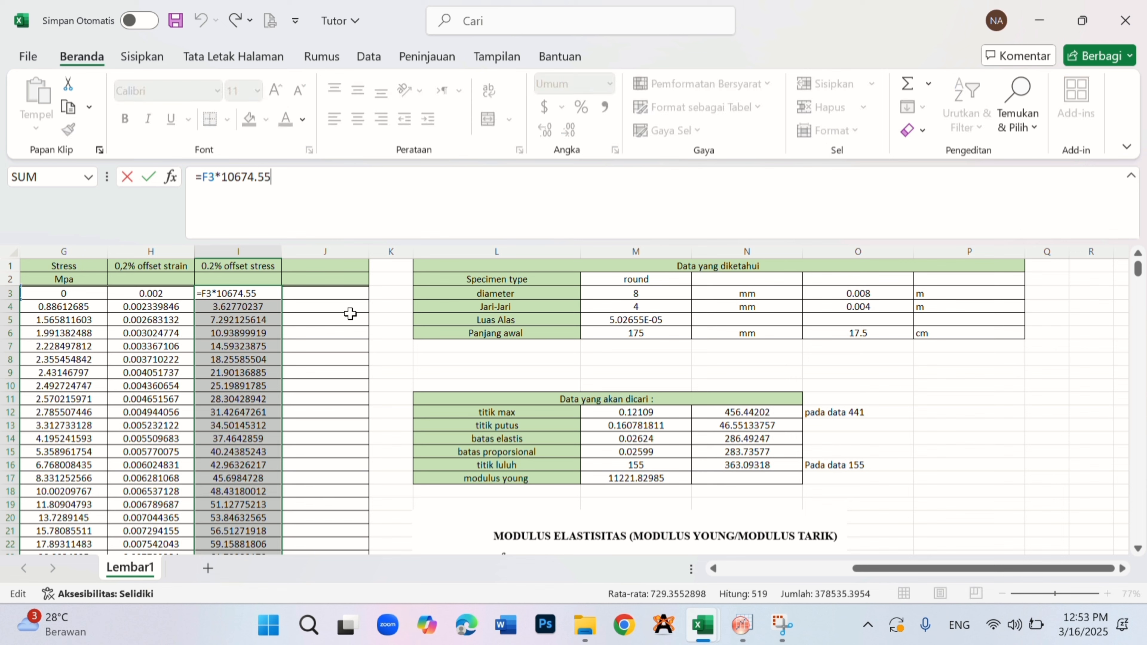
- Copy the 0.2% offset strain and offset stress columns with their headers, and switch back to OriginPro's unmaximized windows
{"action": "left_click_drag", "start_coordinate": [176, 265], "coordinate": [205, 261]}
{"action": "key", "text": "ctrl+shift+Down"}
{"action": "key", "text": "ctrl+c"}
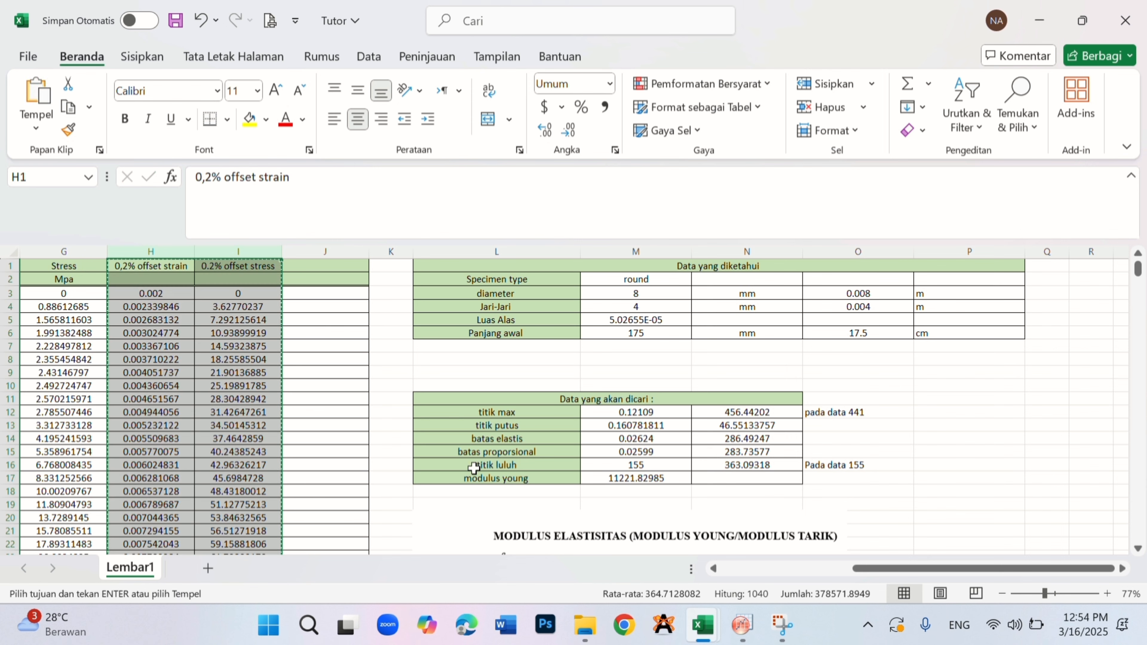
{"action": "left_click", "coordinate": [747, 635]}
{"action": "left_click", "coordinate": [1115, 28]}
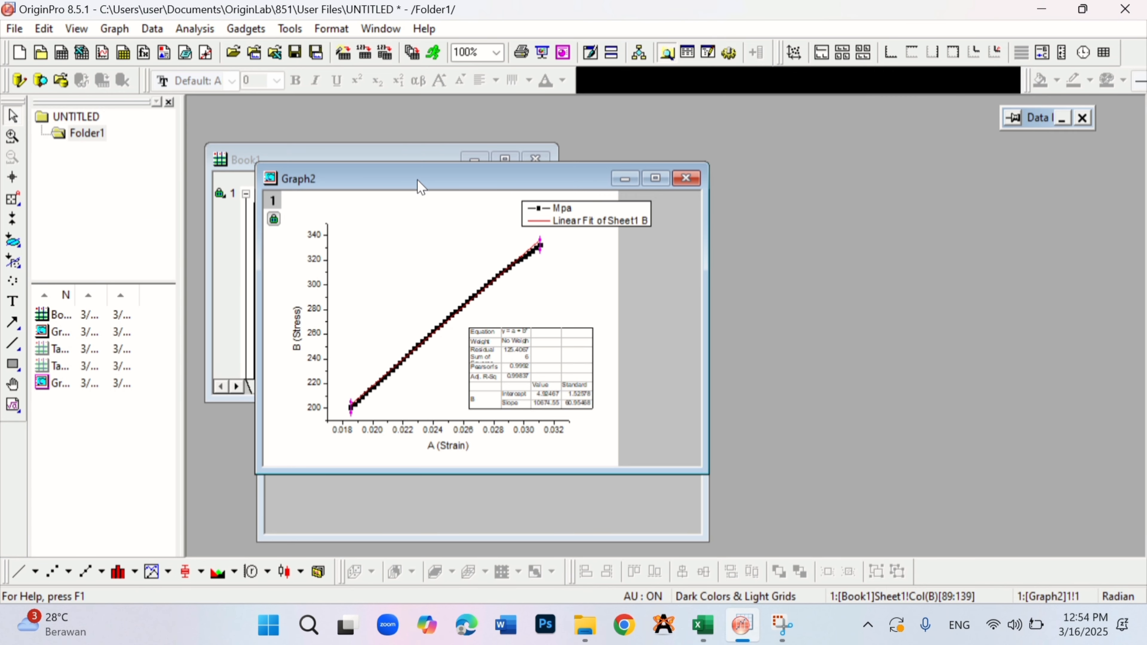
- Move the Graph2 window aside, maximize the Book1 workbook, and show its Sheet1 data
{"action": "left_click_drag", "start_coordinate": [417, 180], "coordinate": [644, 208]}
{"action": "left_click", "coordinate": [390, 163]}
{"action": "left_click", "coordinate": [505, 161]}
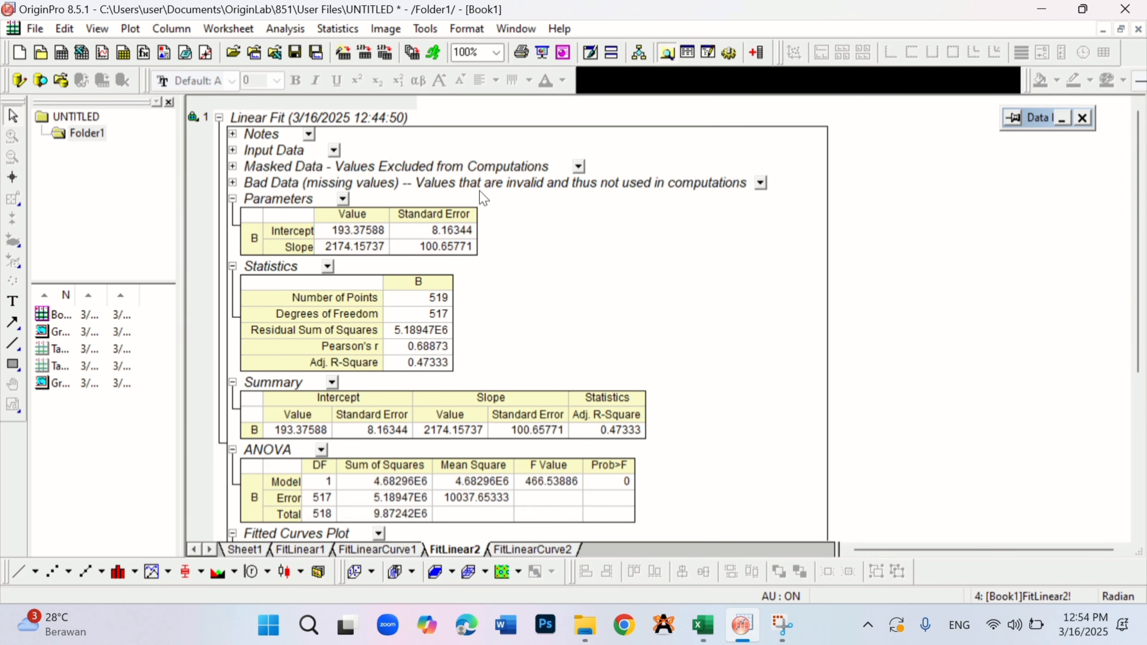
{"action": "left_click", "coordinate": [244, 545]}
{"action": "left_click", "coordinate": [391, 107]}
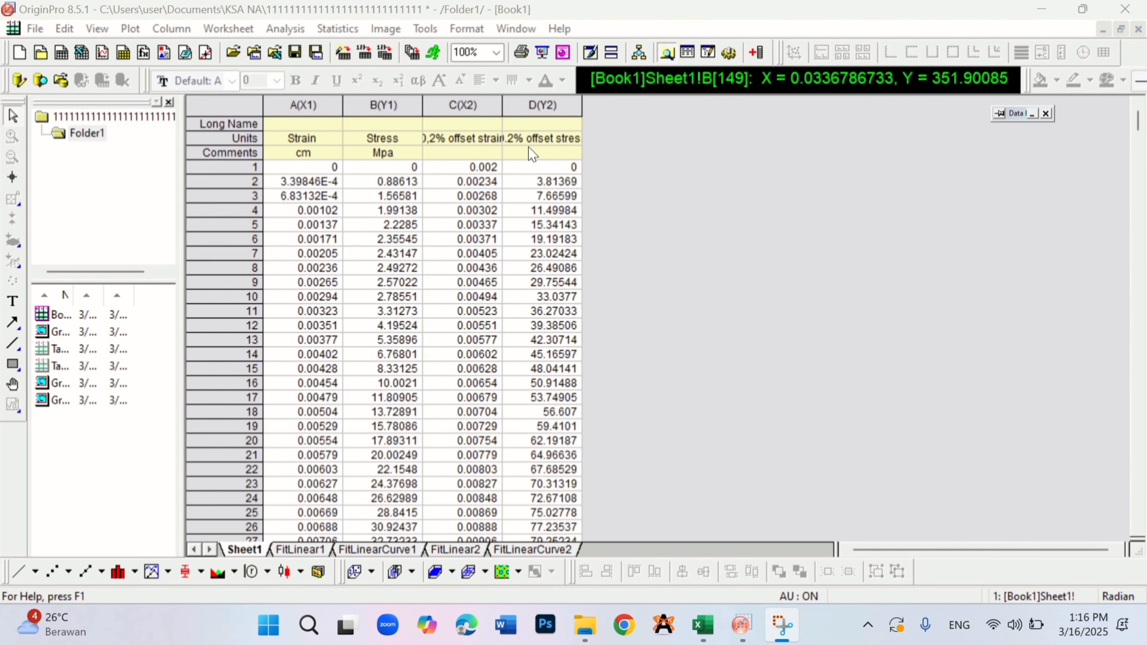
- Plot worksheet columns A through D together as a line graph of the stress-strain curve and the 0.2% offset line
{"action": "left_click_drag", "start_coordinate": [282, 105], "coordinate": [542, 105]}
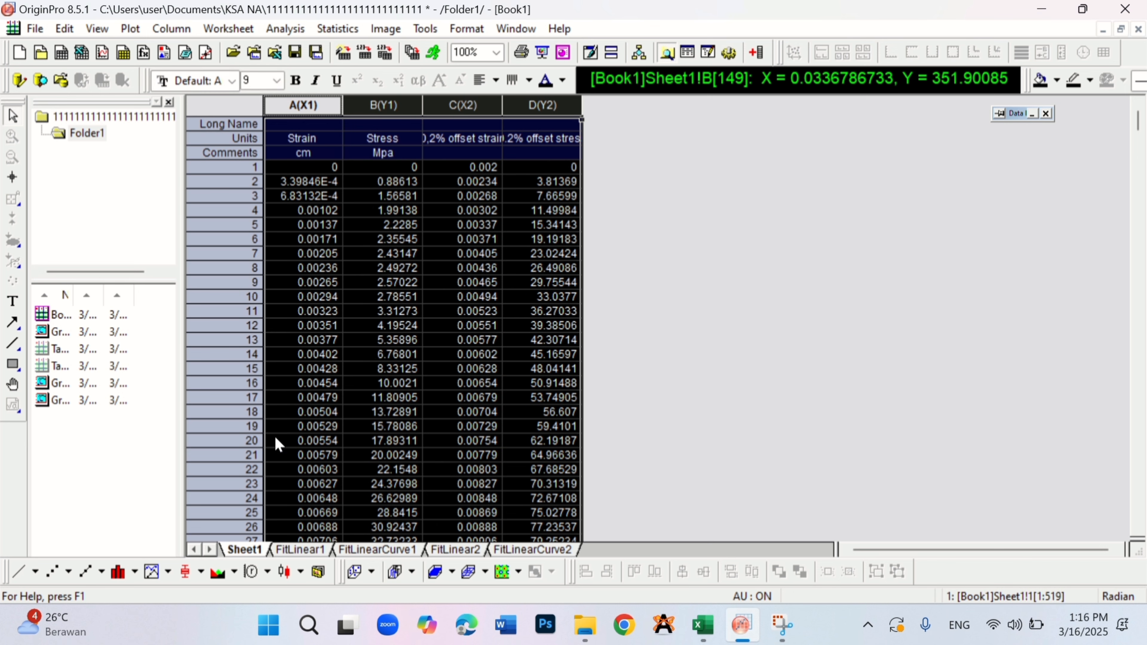
{"action": "left_click", "coordinate": [38, 572]}
{"action": "left_click", "coordinate": [73, 493]}
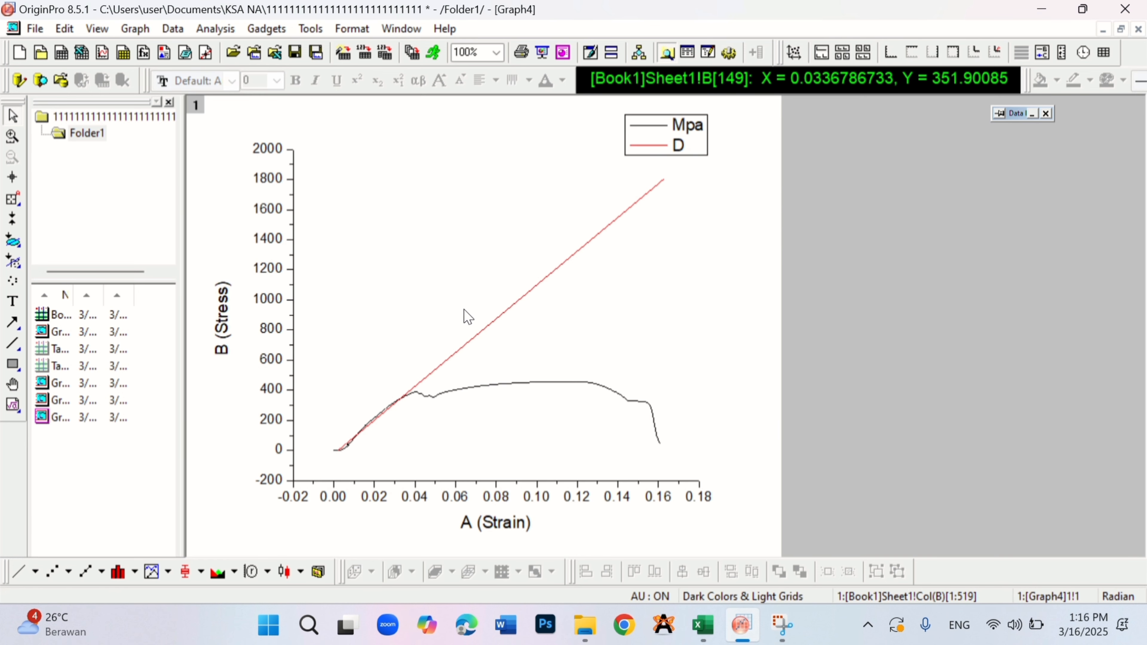
- Set both the horizontal strain axis and the vertical stress axis of the new graph to start from 0
{"action": "double_click", "coordinate": [296, 482]}
{"action": "type", "text": "0"}
{"action": "left_click", "coordinate": [399, 311]}
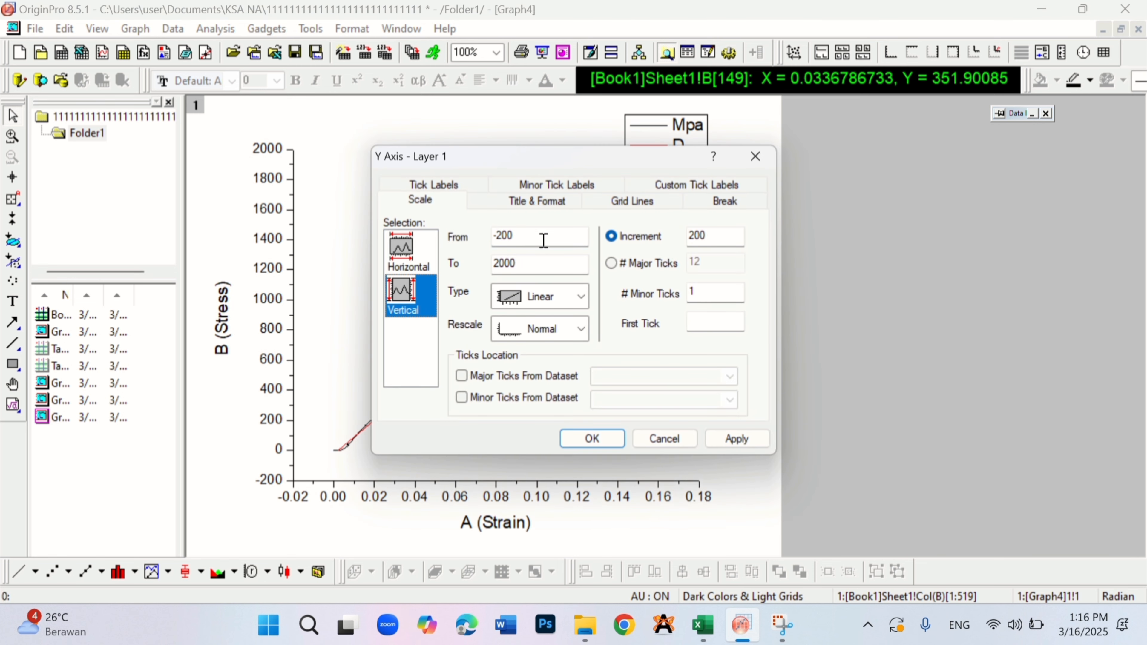
{"action": "double_click", "coordinate": [540, 238]}
{"action": "type", "text": "0"}
{"action": "key", "text": "Return"}
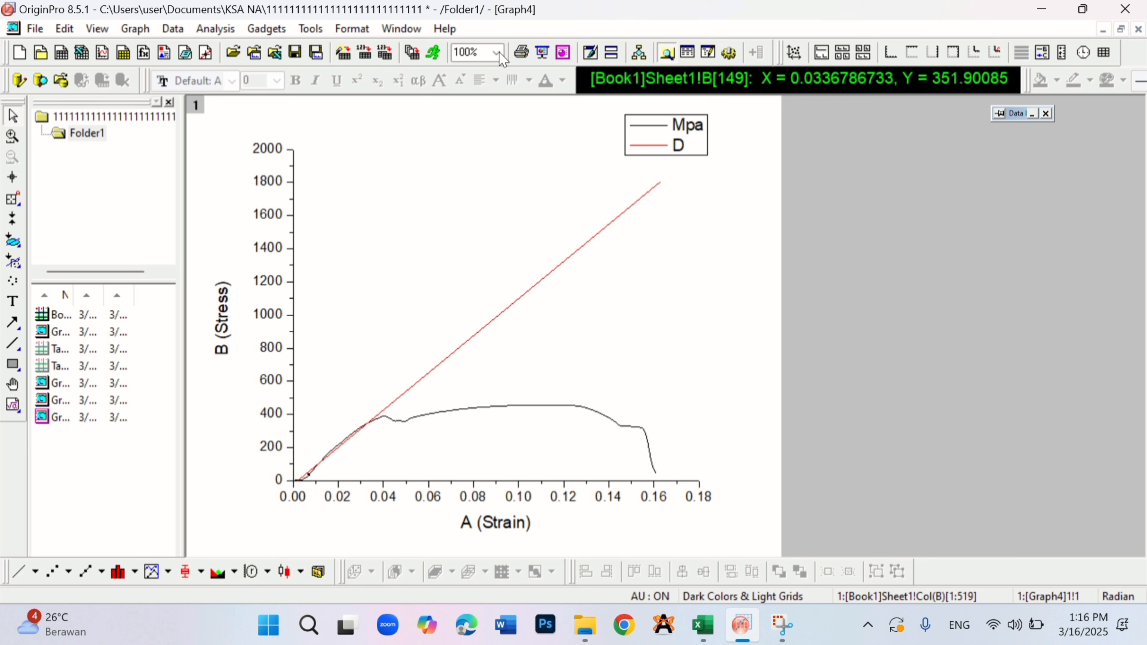
- Activate the Annotation tool for labelling a data point on the enlarged stress-strain graph
{"action": "key", "text": "super+shift+s"}
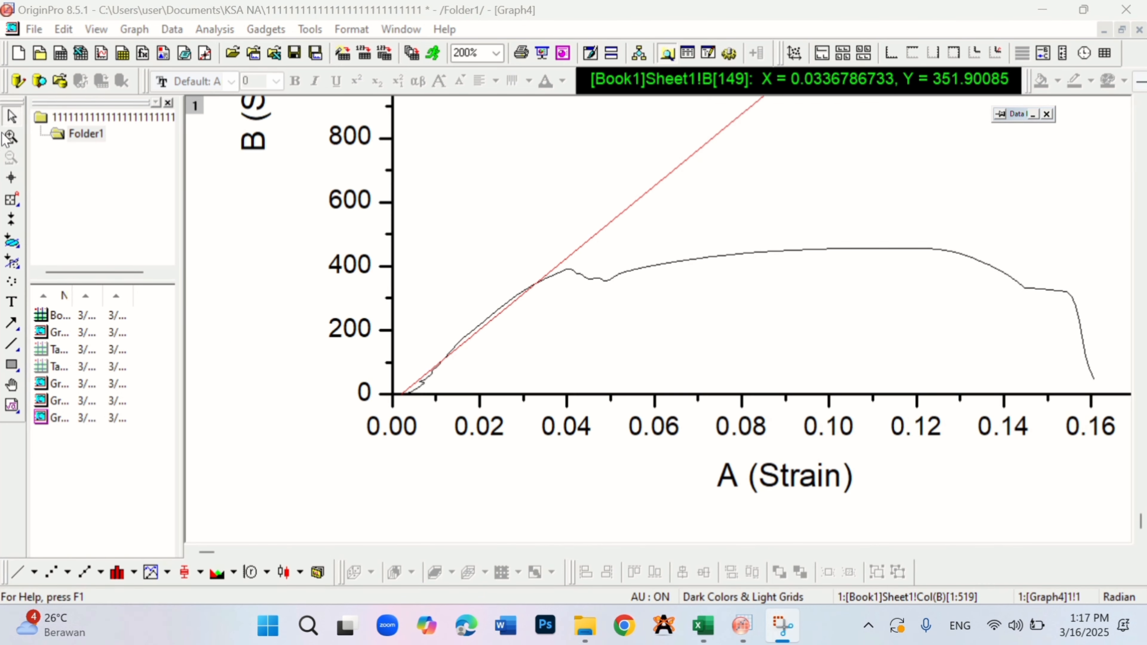
{"action": "left_click", "coordinate": [16, 203]}
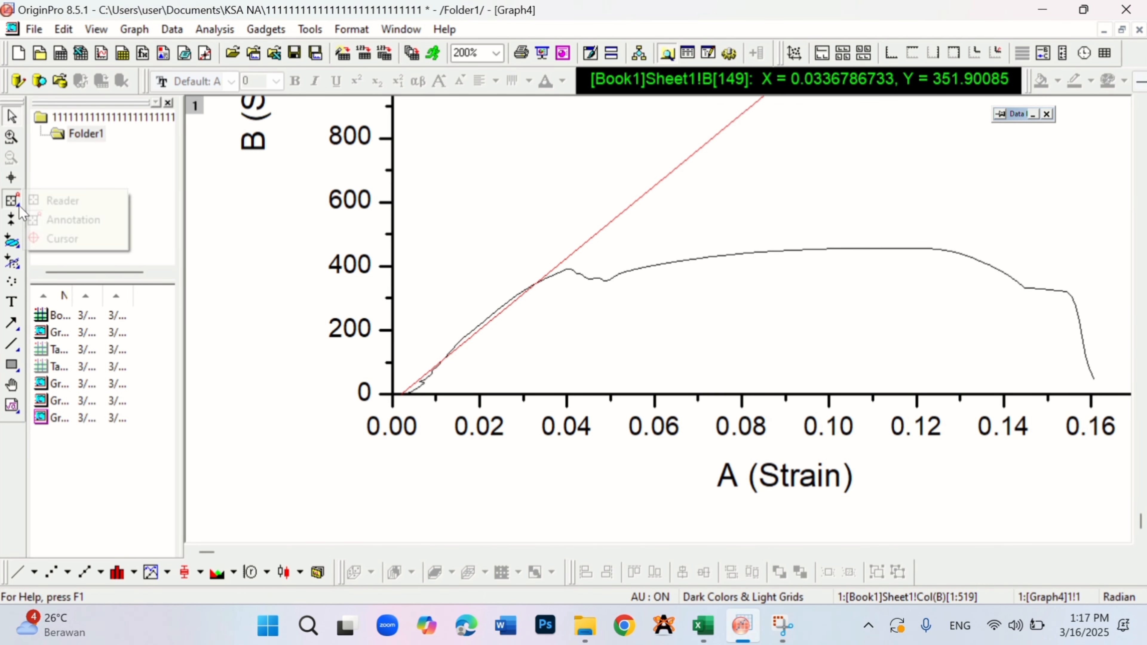
{"action": "left_click", "coordinate": [92, 221]}
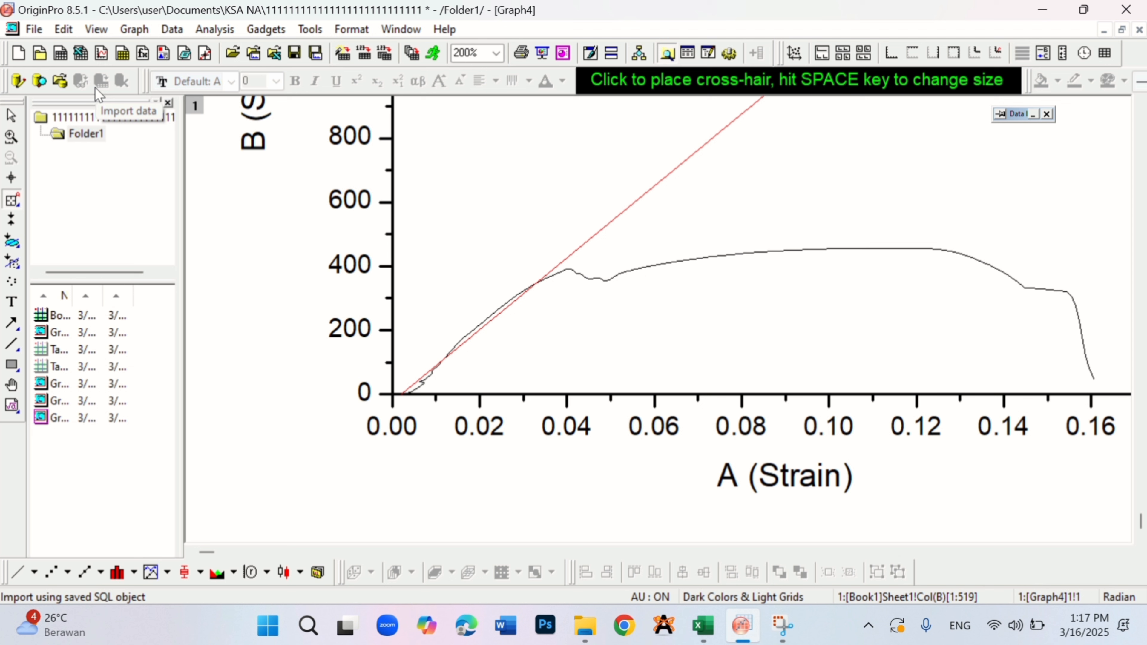